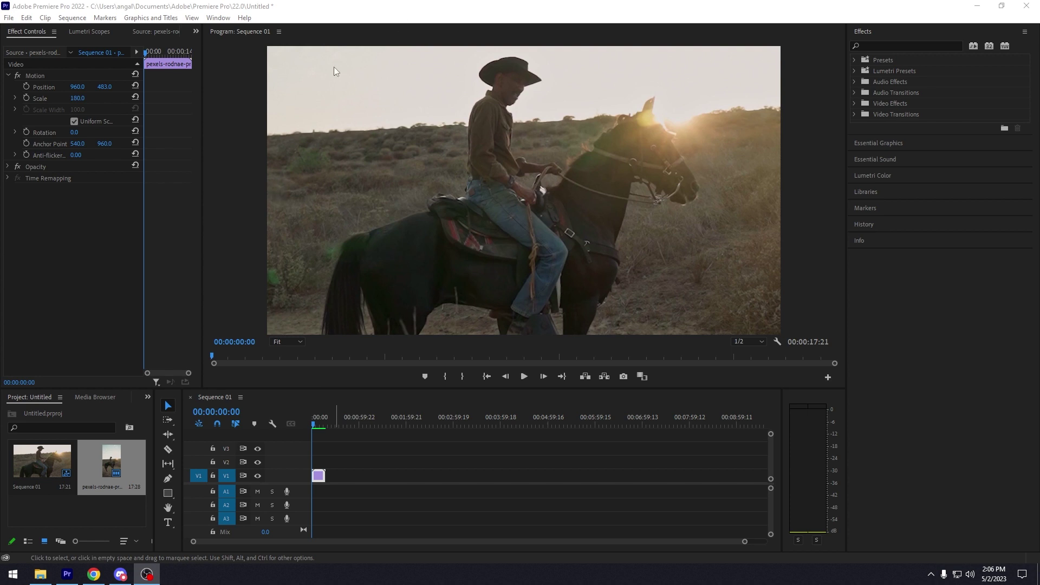
# Preview the cowboy clip around 00:00:11:16 and 00:00:06:21, then bring up the Pexels browser.
pyautogui.moveTo(315, 429); pyautogui.dragTo(305, 427)
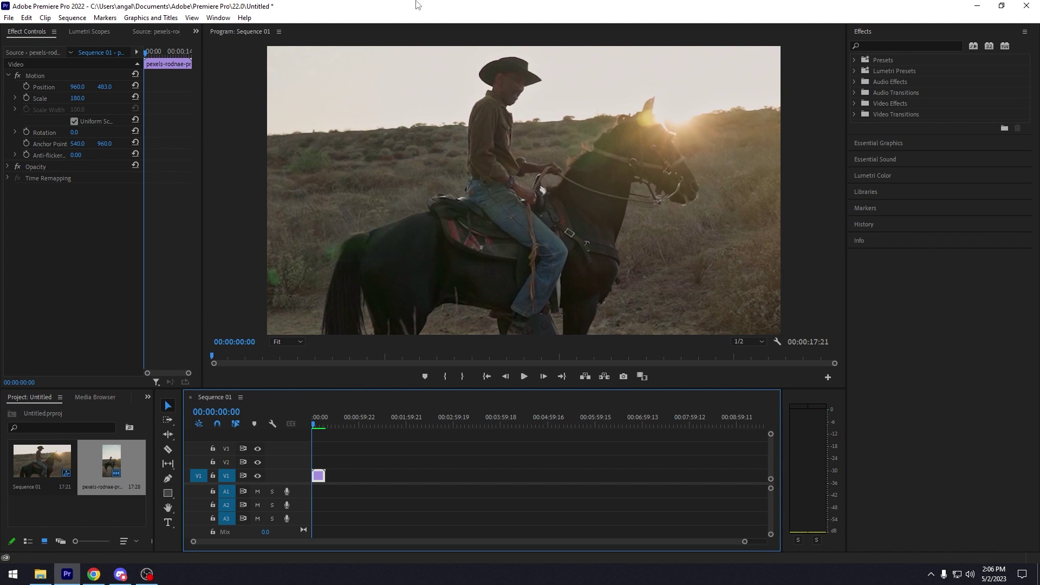
pyautogui.moveTo(311, 422); pyautogui.dragTo(311, 421)
pyautogui.moveTo(314, 426); pyautogui.dragTo(303, 425)
pyautogui.click(93, 575)
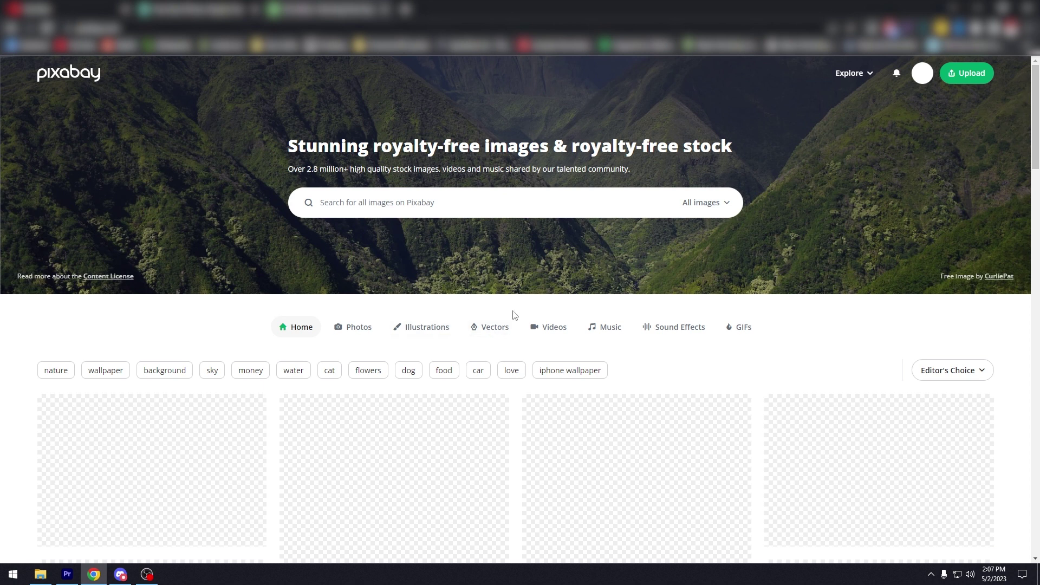
# Open the Pexels free stock videos page and scroll through the trending grid.
pyautogui.click(189, 7)
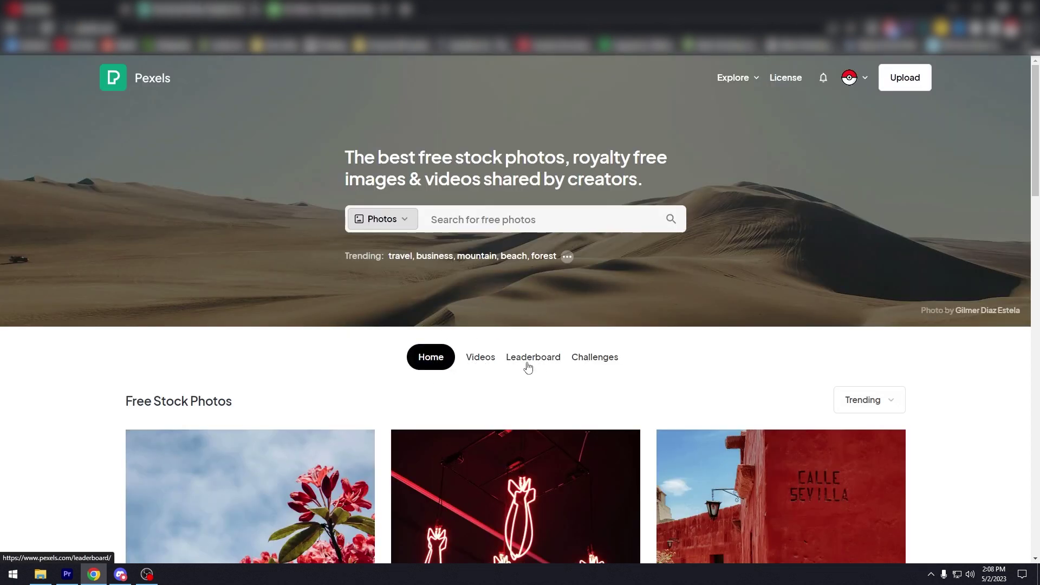
pyautogui.click(477, 364)
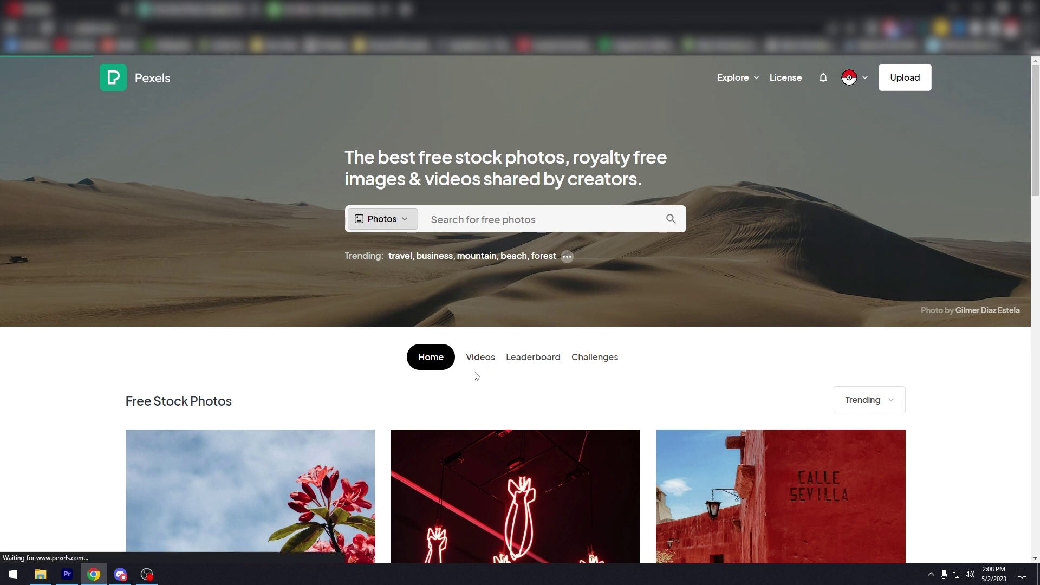
pyautogui.scroll(-3, 95, 365)
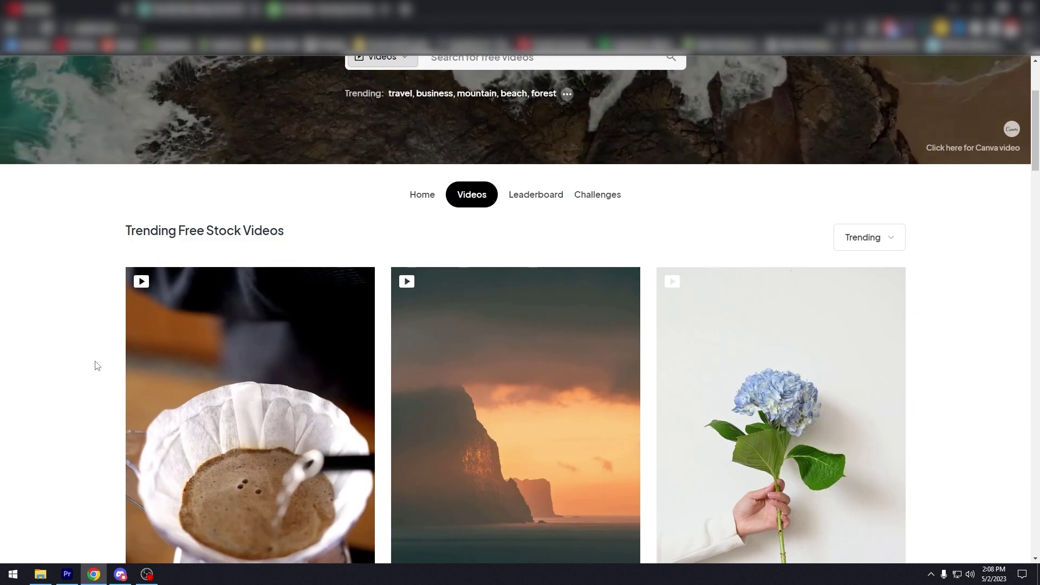
pyautogui.scroll(-5, 96, 366)
pyautogui.scroll(3, 96, 363)
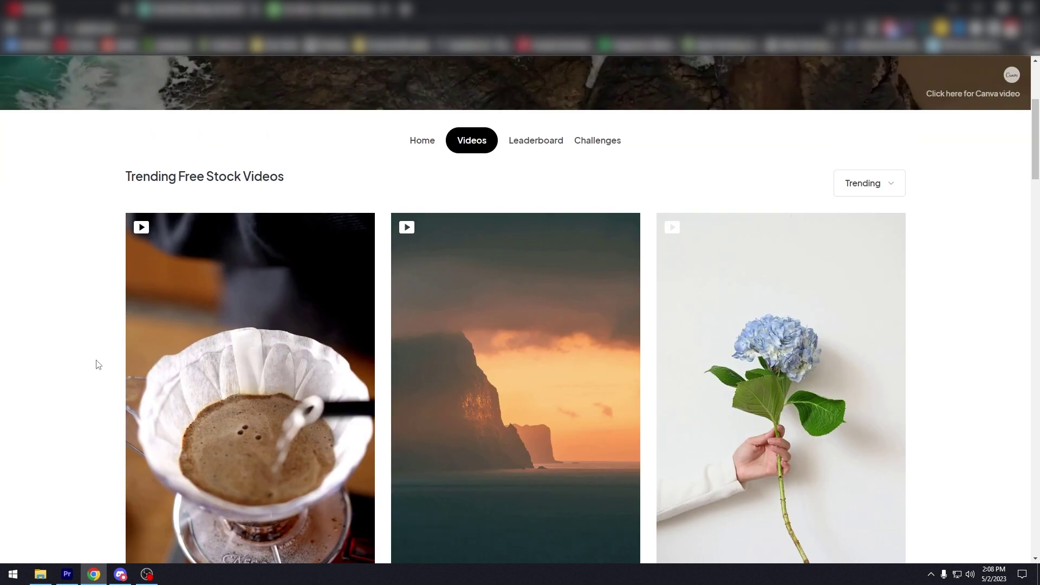
pyautogui.scroll(-7, 96, 363)
pyautogui.scroll(-2, 100, 359)
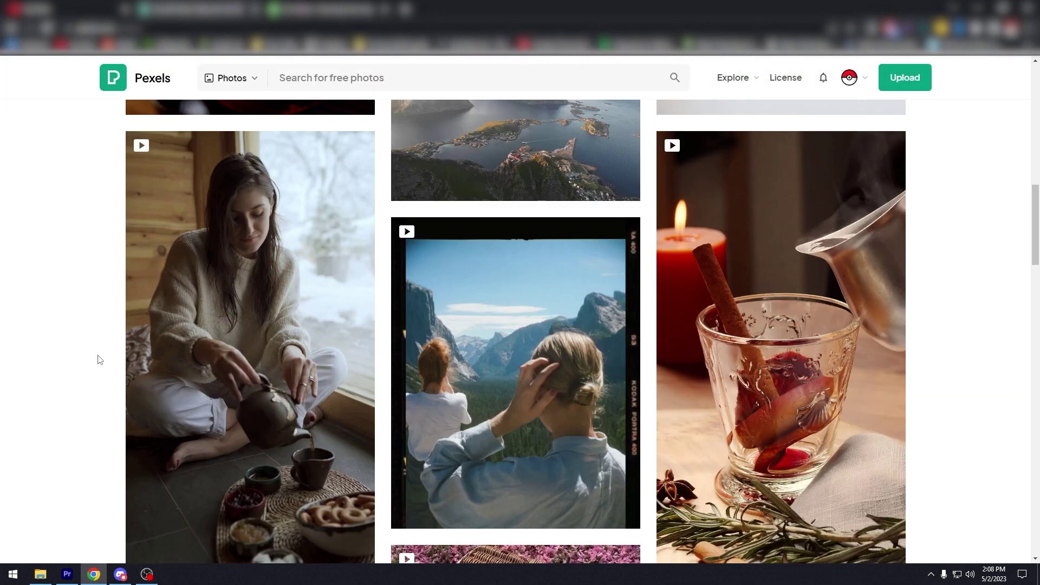
pyautogui.scroll(11, 100, 359)
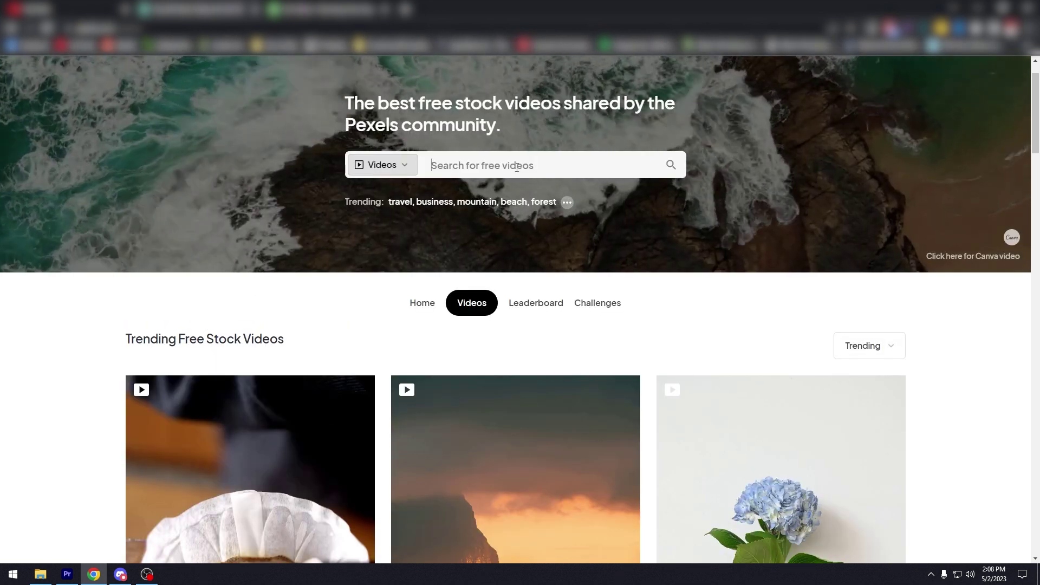
# Locate the cowboy-riding-a-horse video on Pexels, then return to Premiere Pro.
pyautogui.click(517, 166)
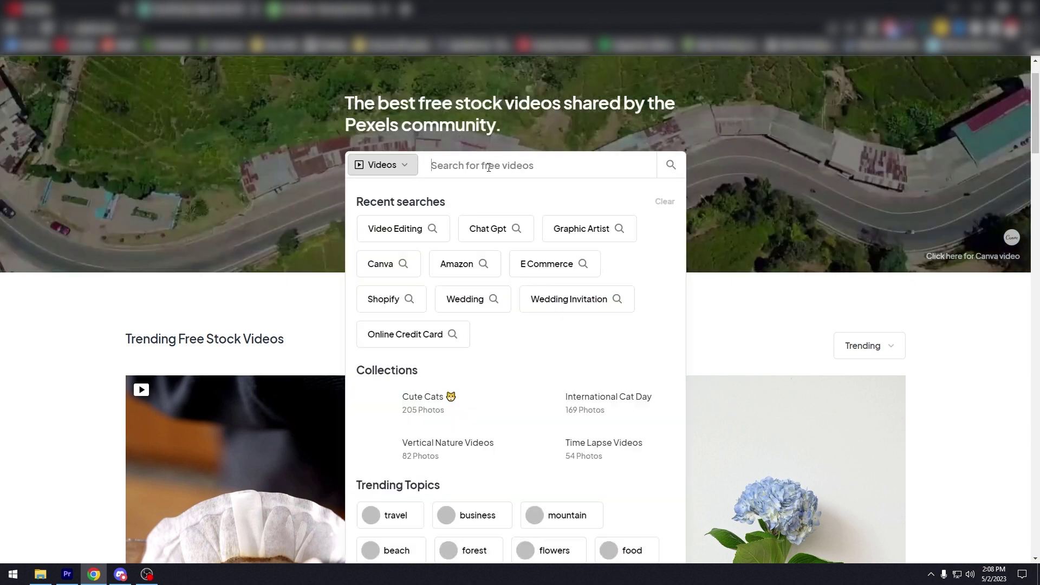
pyautogui.click(11, 418)
pyautogui.scroll(-10, 21, 419)
pyautogui.scroll(-11, 20, 419)
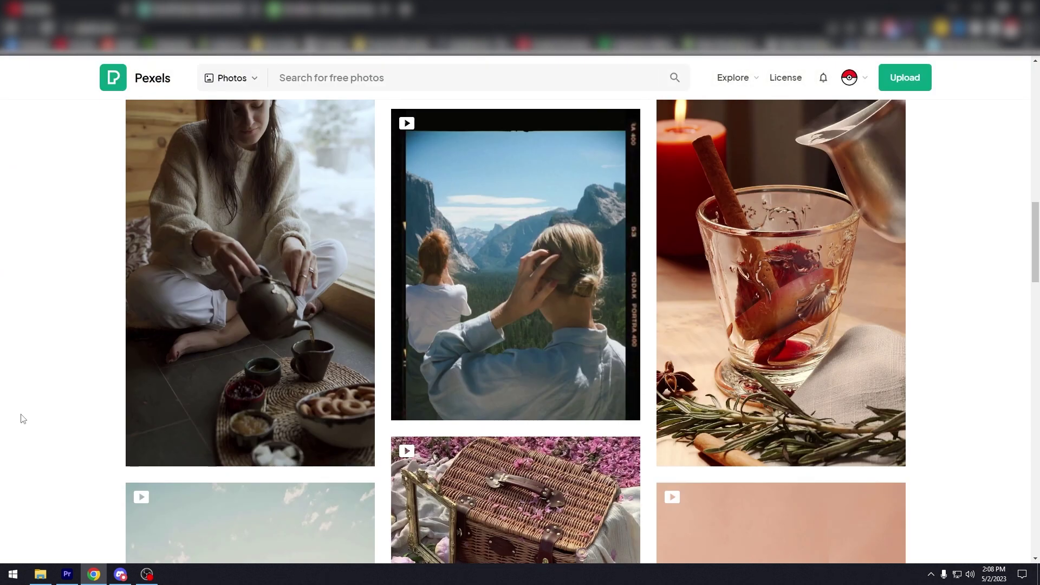
pyautogui.scroll(1, 30, 415)
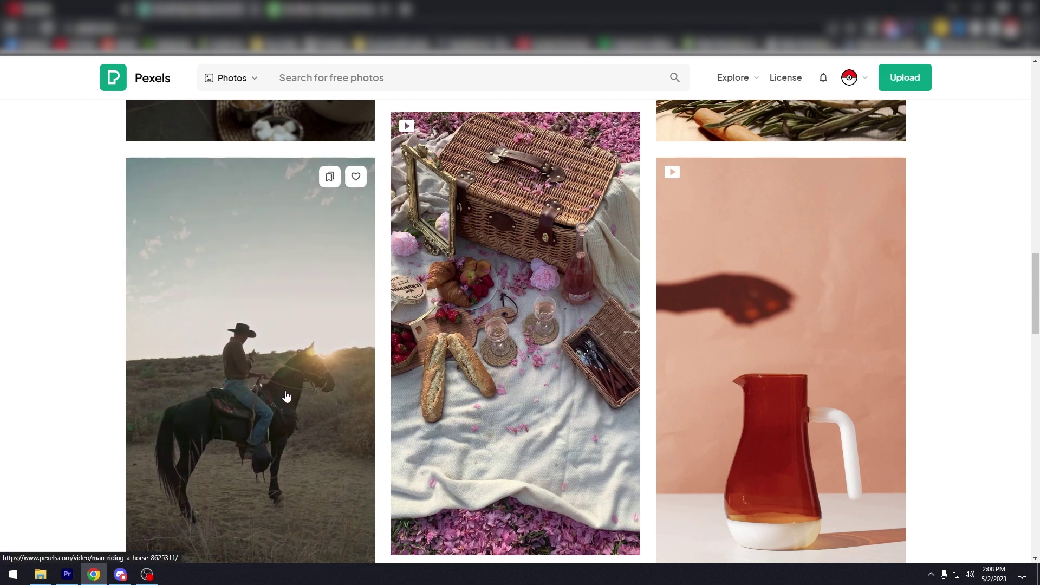
pyautogui.scroll(-2, 266, 380)
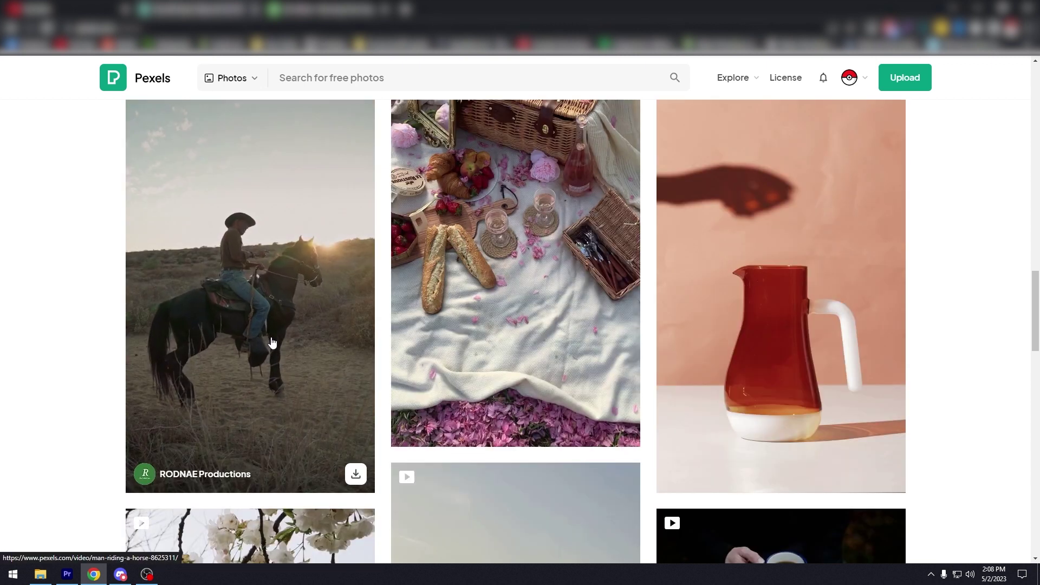
pyautogui.scroll(2, 272, 344)
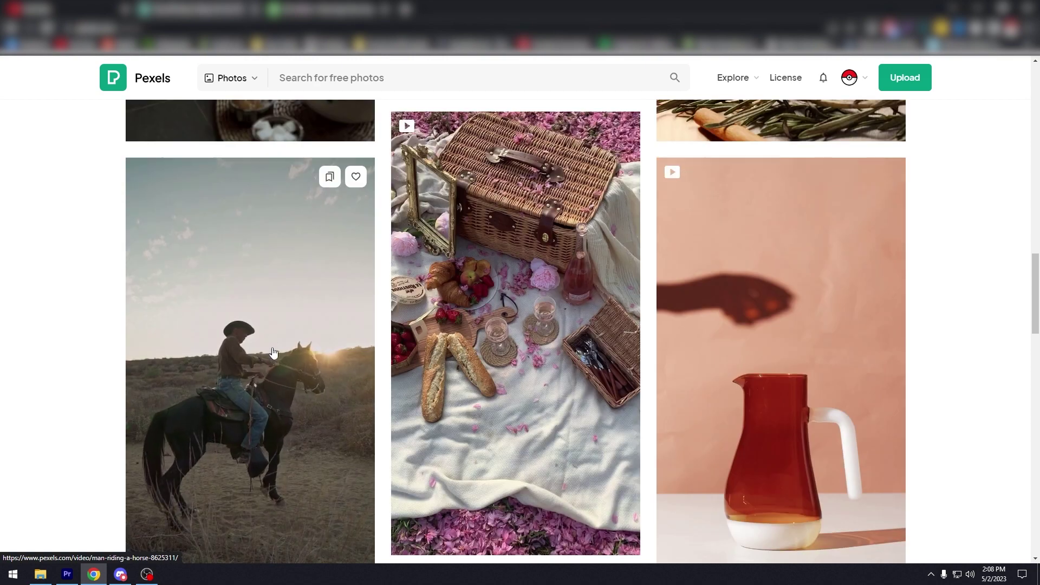
pyautogui.click(68, 575)
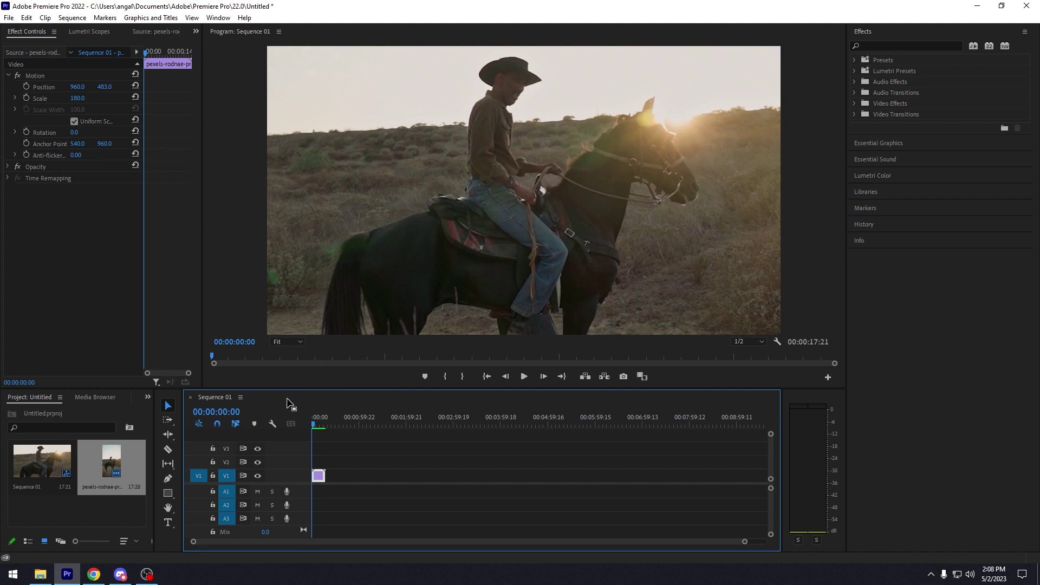
# Open Pixabay's stock video footage section and scroll through its Editor's Choice clips.
pyautogui.click(94, 574)
pyautogui.click(325, 9)
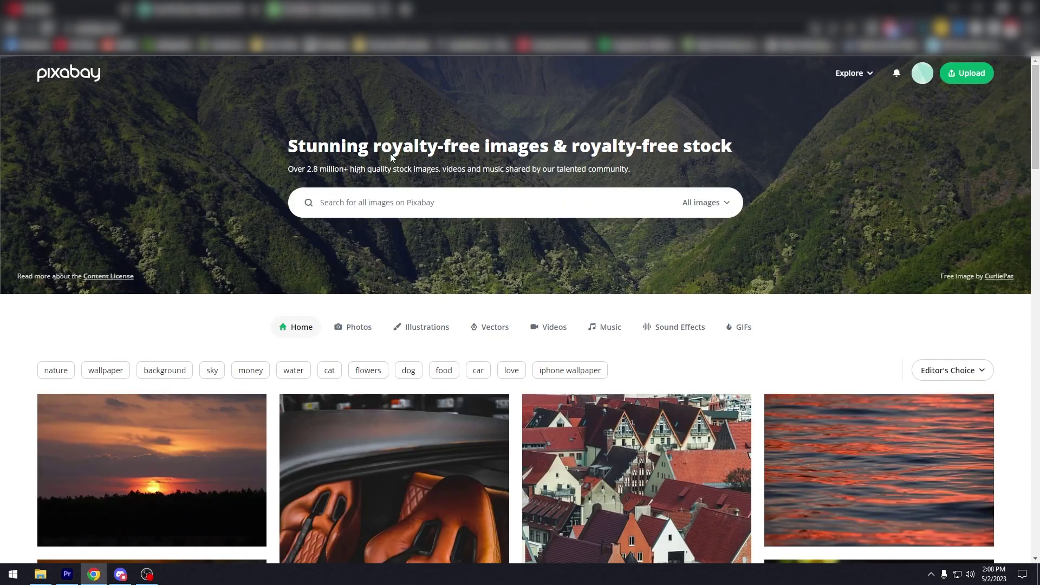
pyautogui.click(554, 329)
pyautogui.scroll(-3, 499, 376)
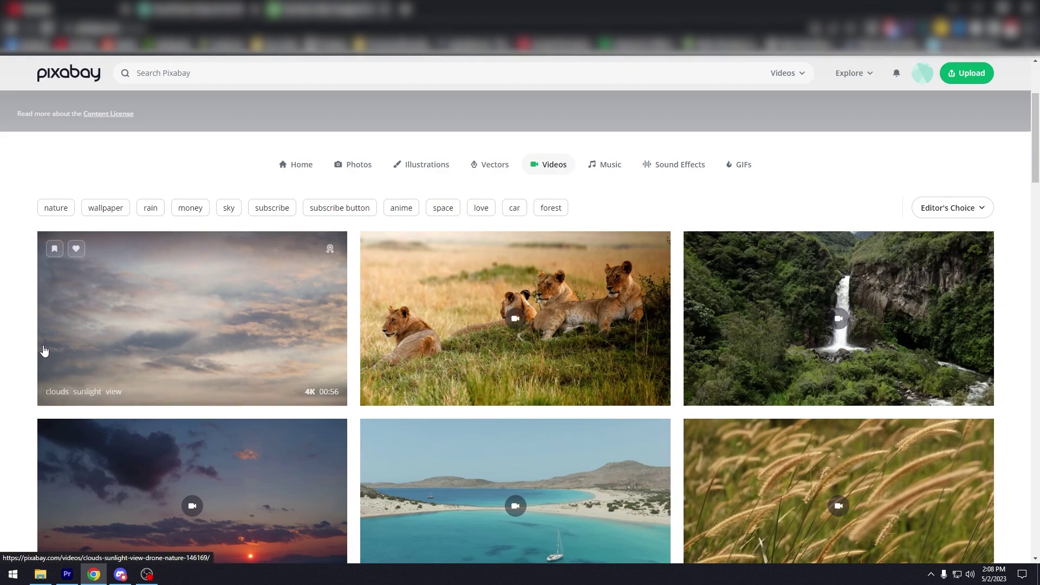
pyautogui.scroll(-5, 473, 313)
pyautogui.scroll(3, 473, 313)
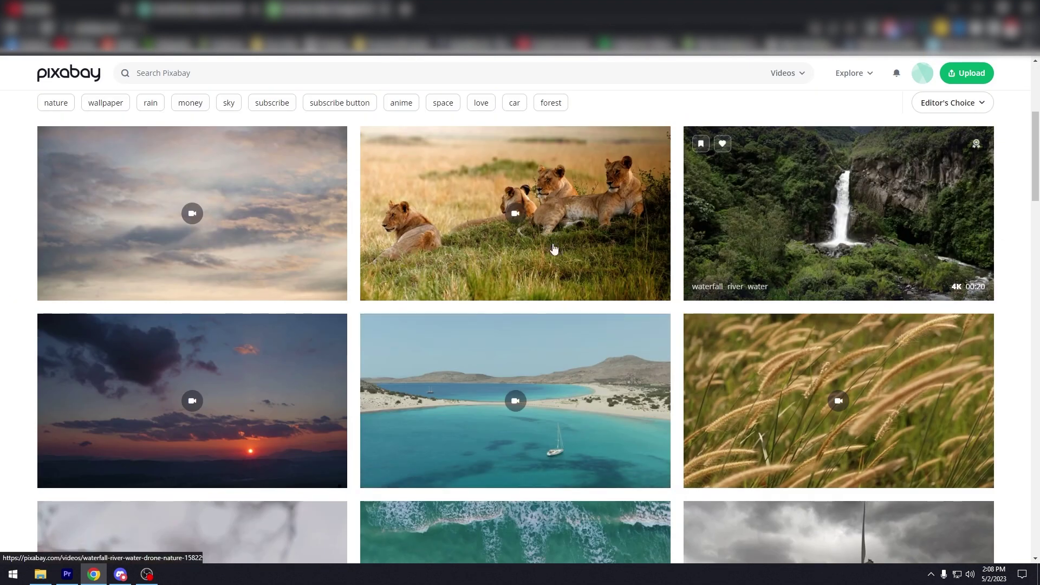
pyautogui.scroll(-3, 383, 332)
pyautogui.scroll(6, 386, 317)
pyautogui.scroll(2, 386, 317)
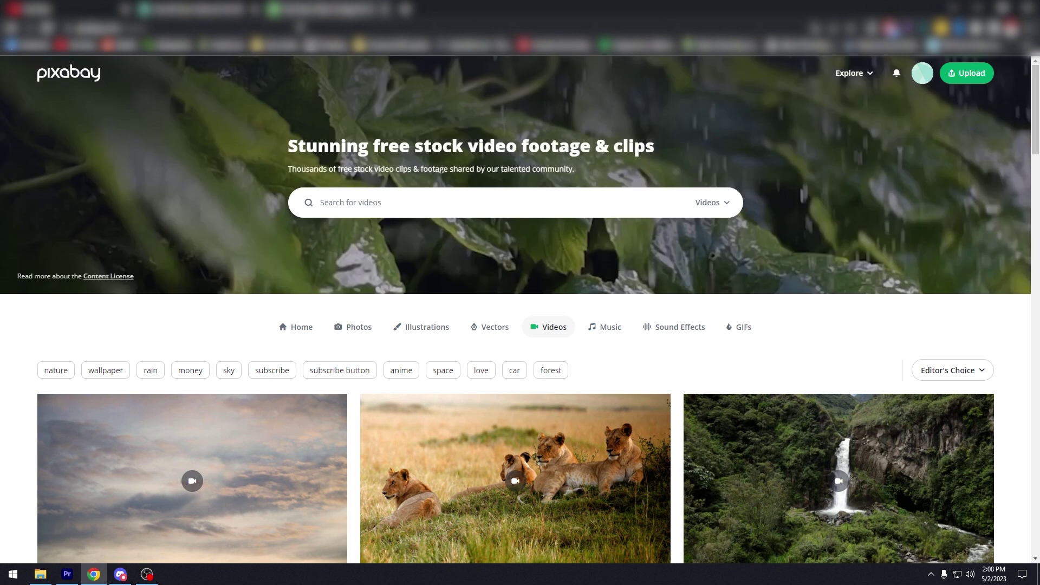
pyautogui.click(103, 27)
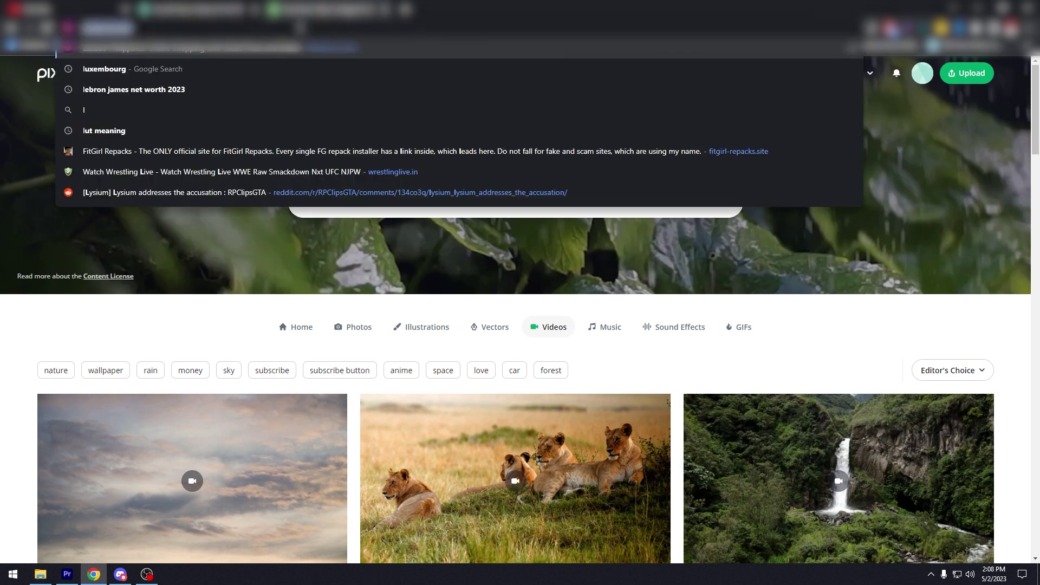
# Return to the 'download luts online' results and open Motion Array's Free Downloads ad in a background tab.
pyautogui.write('downloade')
pyautogui.press('Escape')
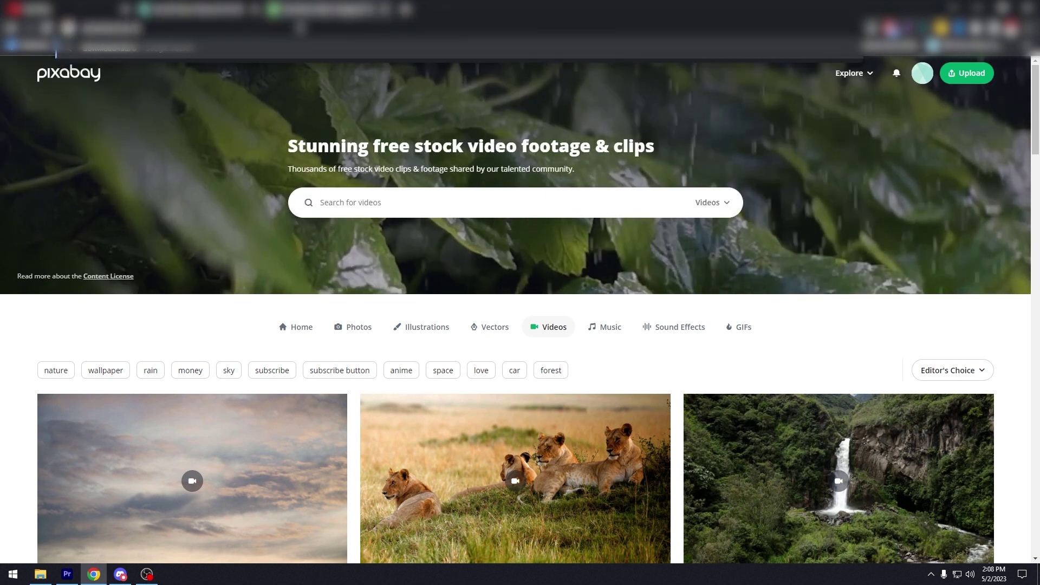
pyautogui.hotkey('alt', 'Left')
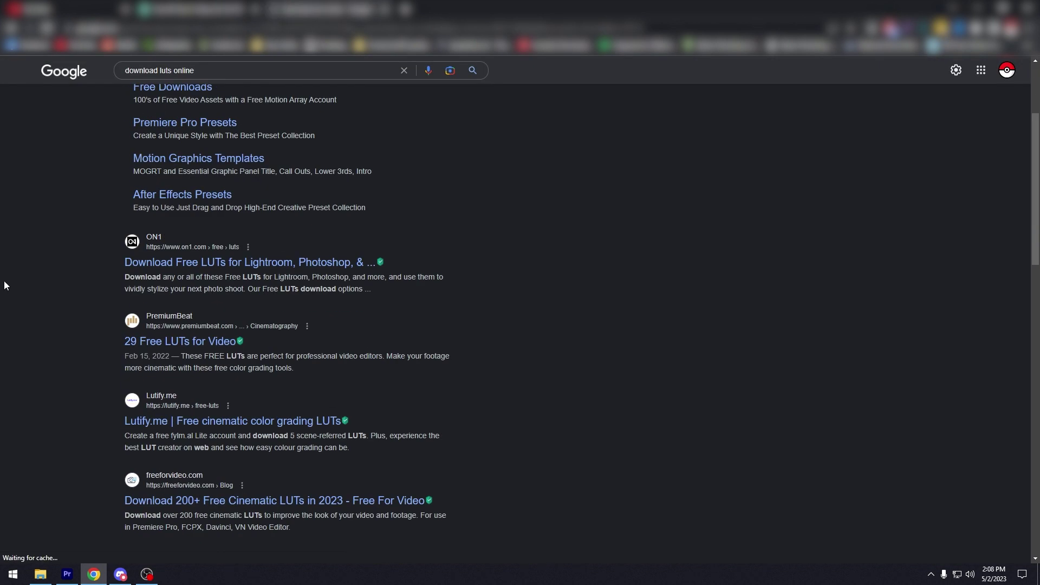
pyautogui.scroll(3, 18, 264)
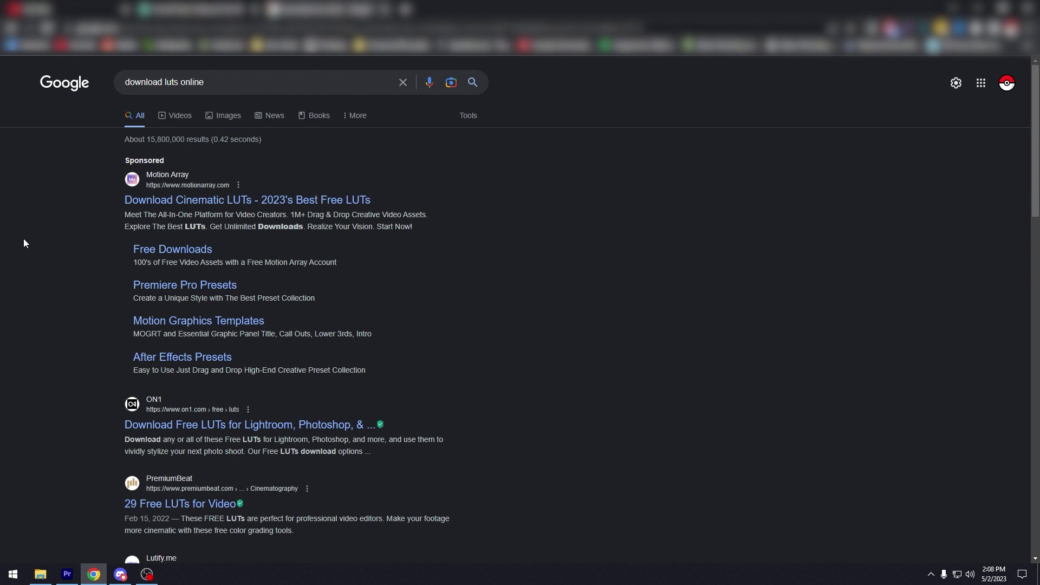
pyautogui.moveTo(121, 159); pyautogui.dragTo(193, 156)
pyautogui.click(64, 162)
pyautogui.middleClick(163, 251)
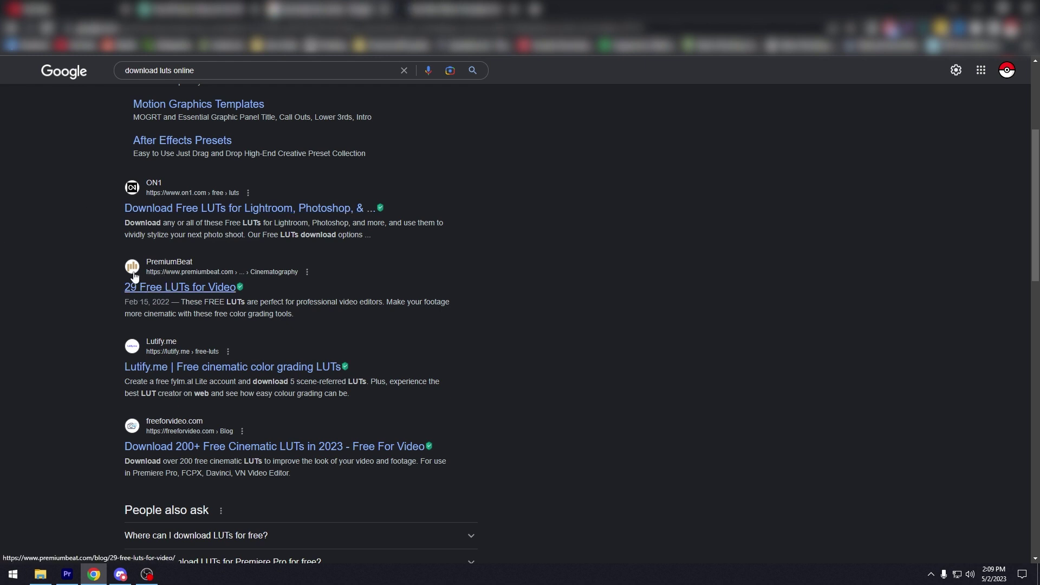
# Switch to Motion Array's free-filtered Presets listing and scroll through the template cards.
pyautogui.click(182, 140)
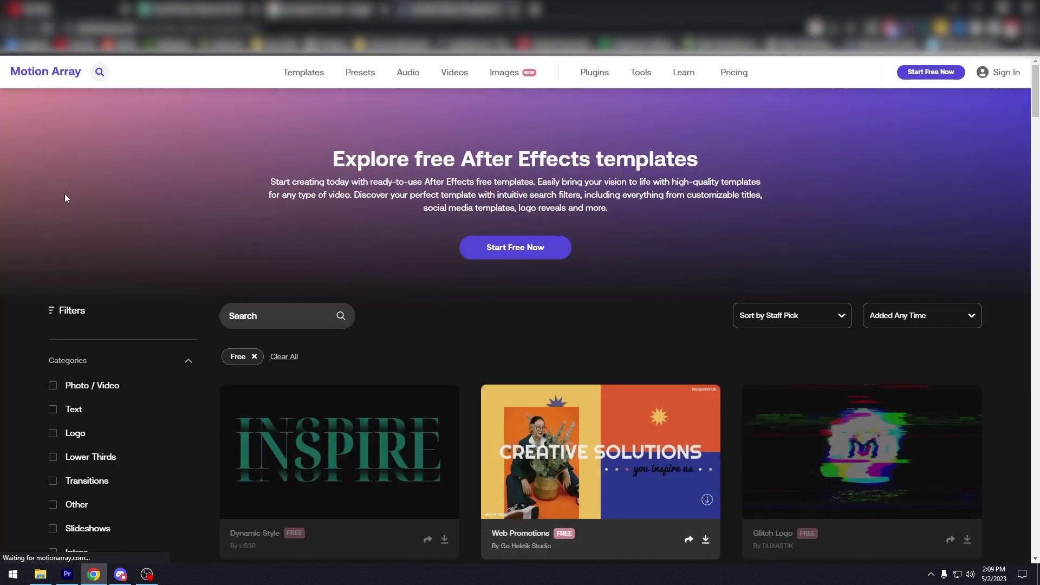
pyautogui.scroll(-2, 64, 193)
pyautogui.scroll(-2, 358, 326)
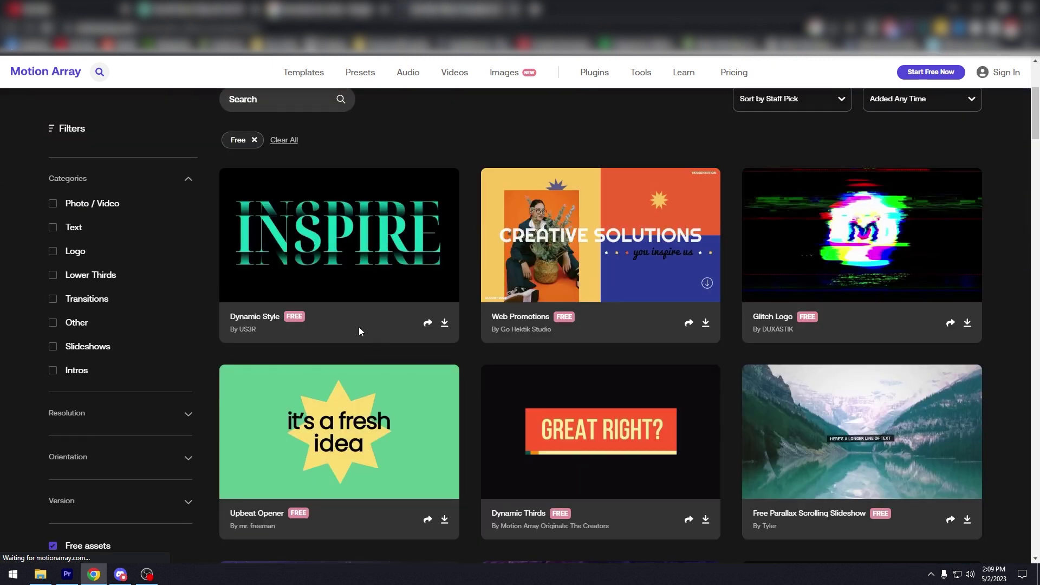
pyautogui.moveTo(341, 255)
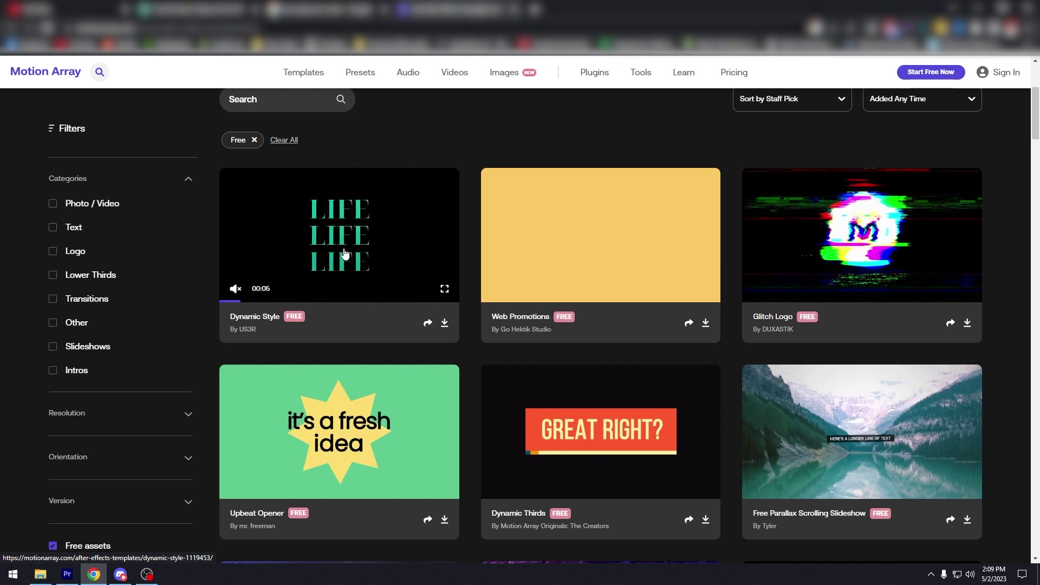
pyautogui.scroll(-1, 369, 261)
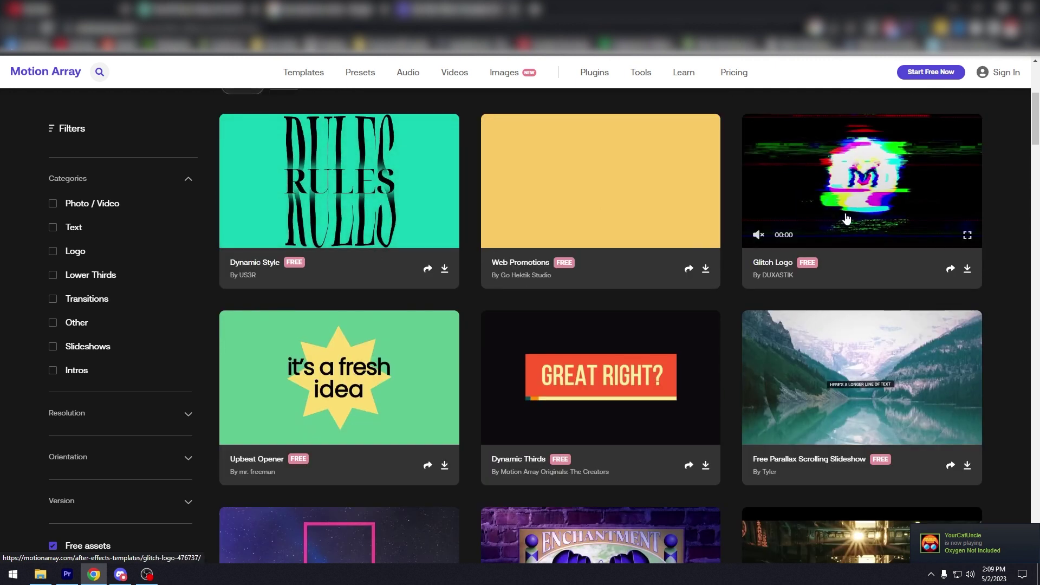
pyautogui.scroll(1, 875, 214)
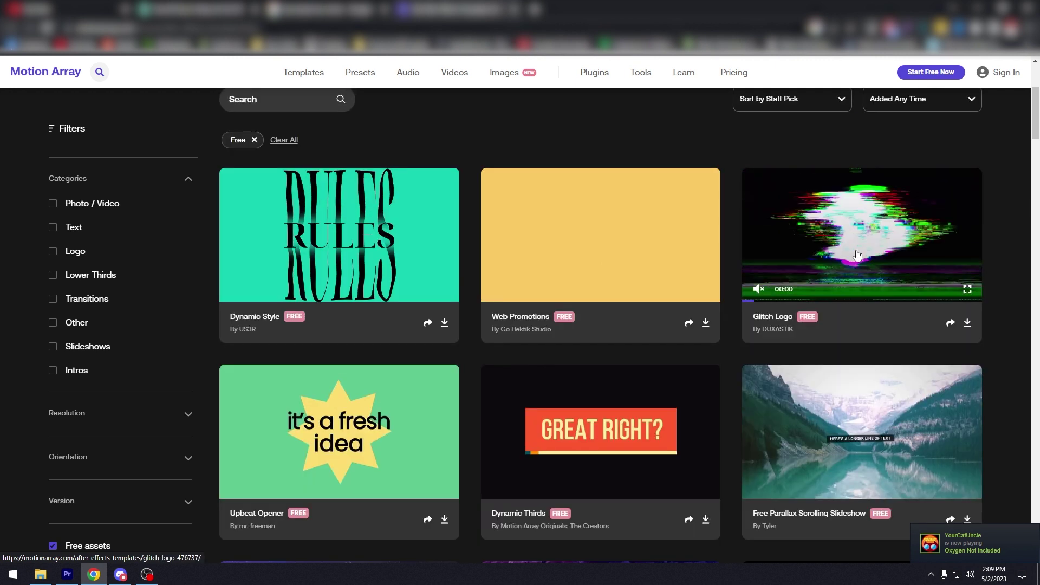
# Look over templates like Glitch Logo and Upbeat Opener, then go back to the Google LUT results.
pyautogui.scroll(-2, 851, 253)
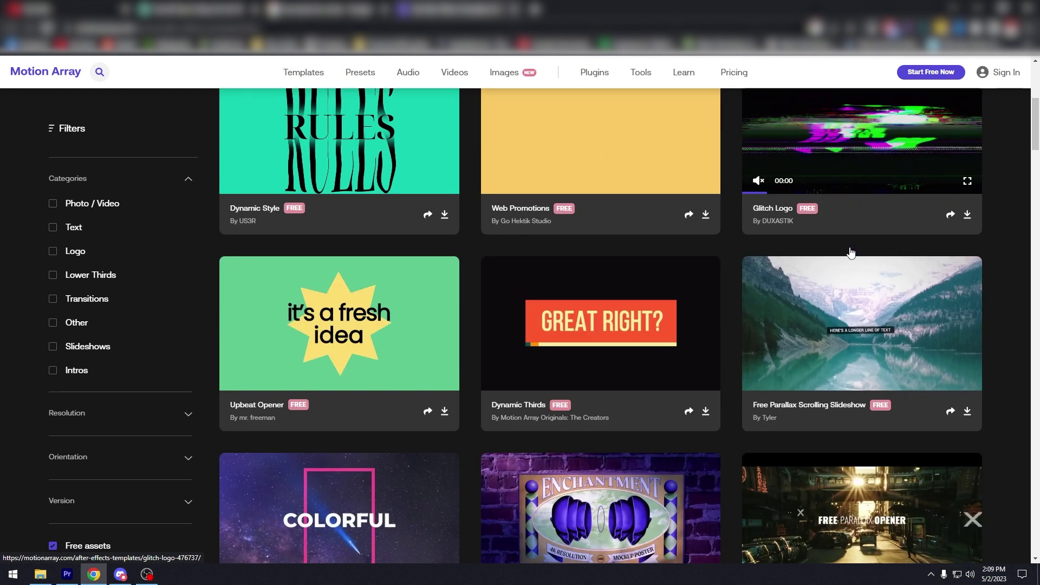
pyautogui.scroll(-4, 851, 253)
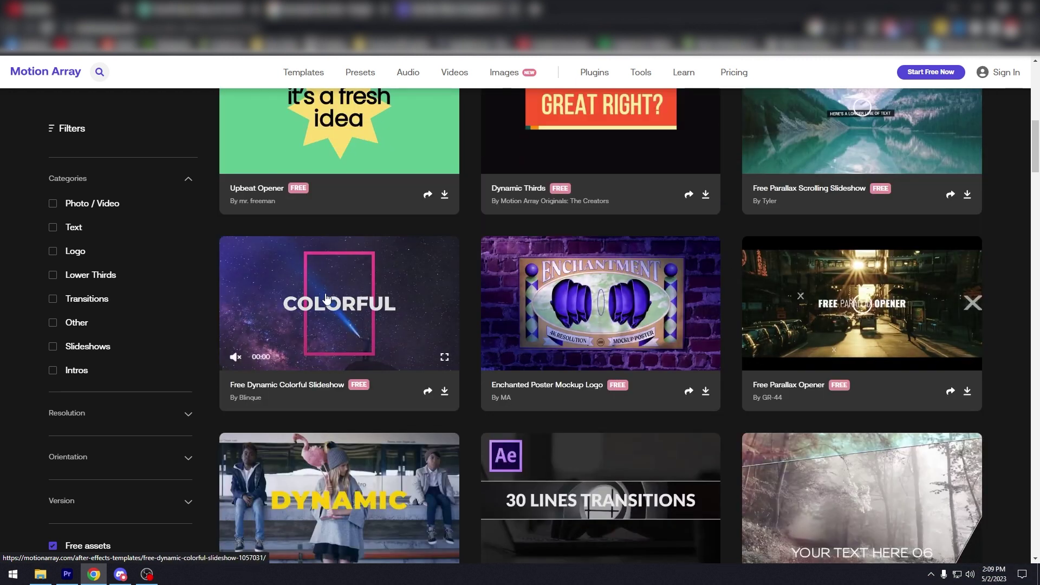
pyautogui.scroll(5, 336, 299)
pyautogui.scroll(-4, 352, 304)
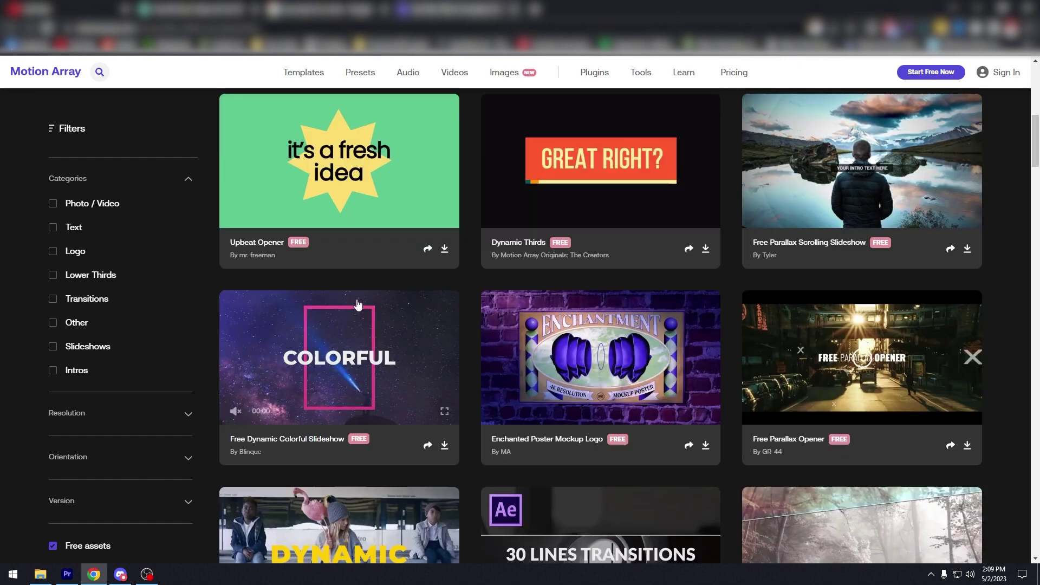
pyautogui.scroll(-3, 358, 304)
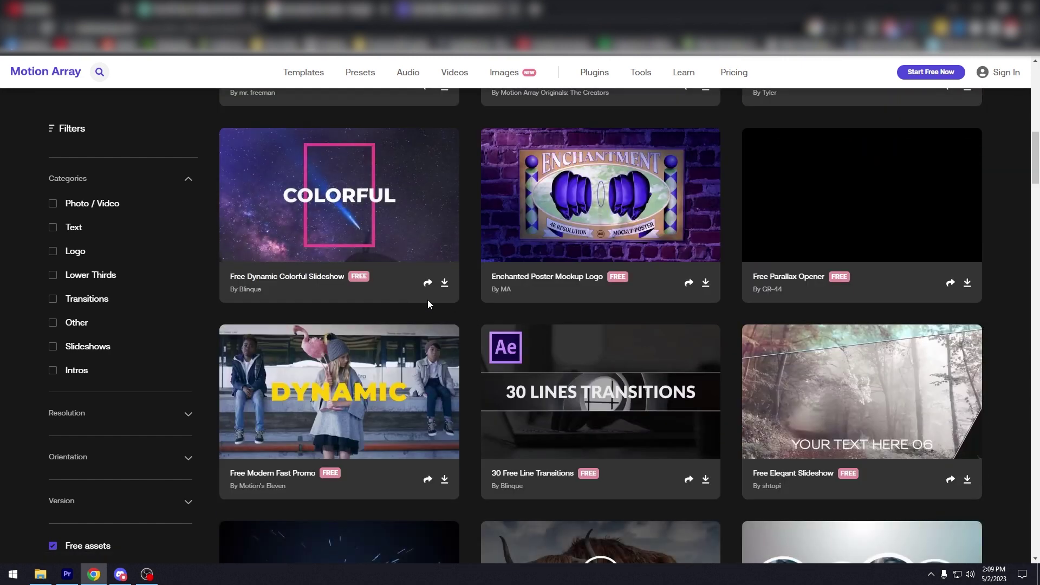
pyautogui.scroll(9, 394, 288)
pyautogui.moveTo(360, 72)
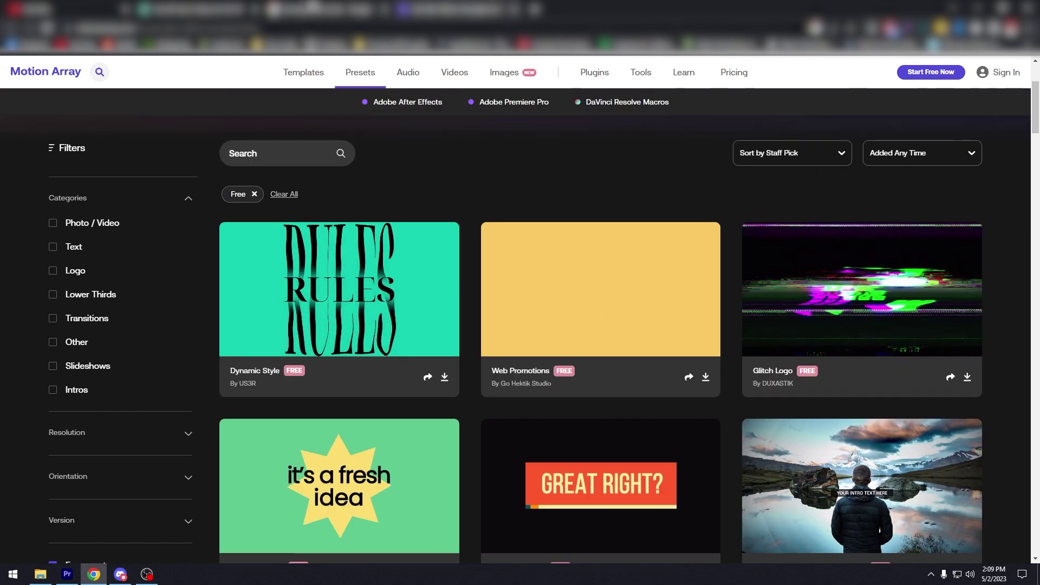
pyautogui.hotkey('alt', 'Left')
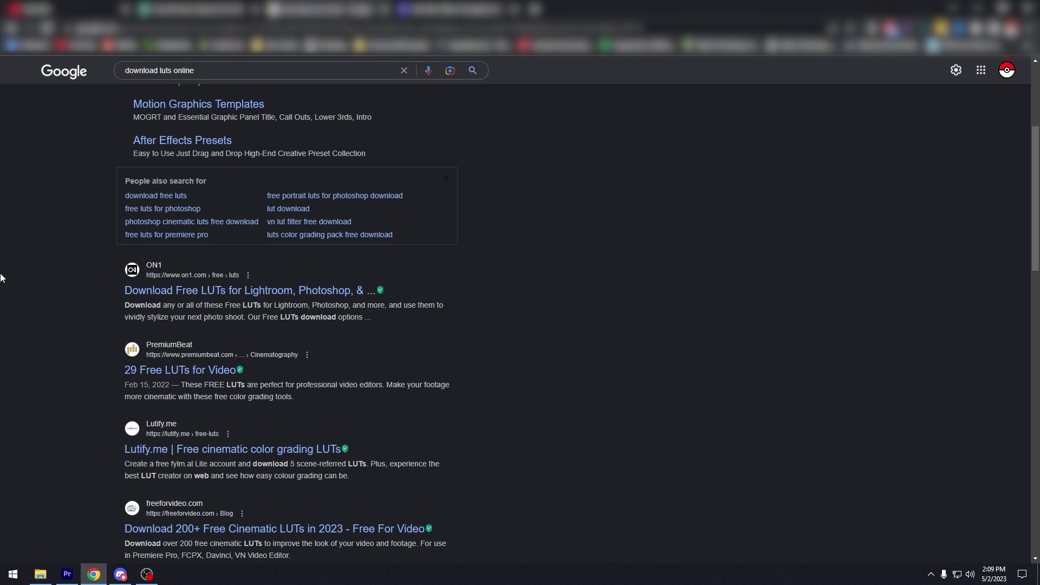
# Open the ON1 Free LUTs result in a new tab and start browsing its LUT packs.
pyautogui.middleClick(257, 295)
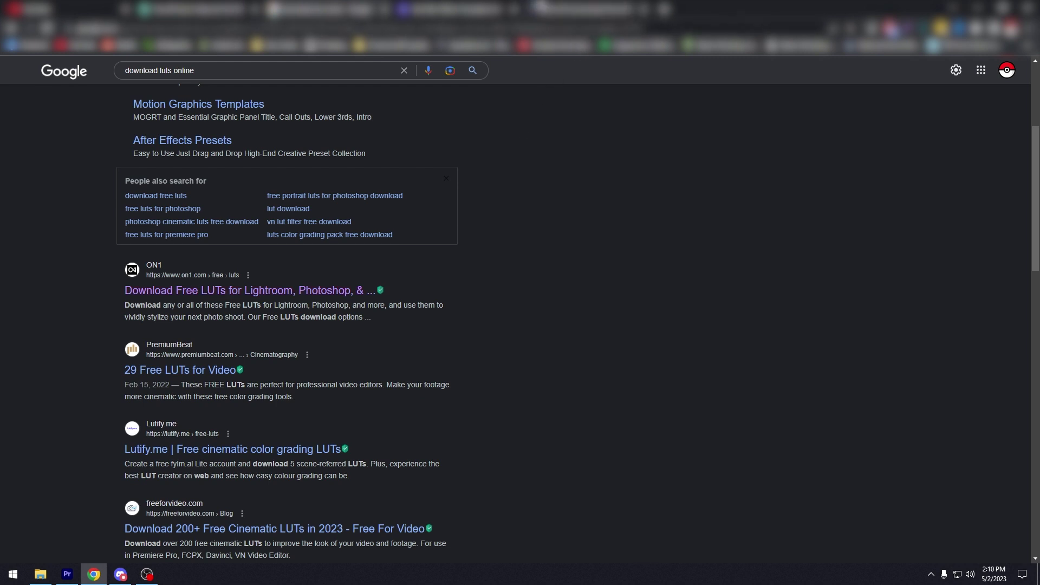
pyautogui.click(572, 8)
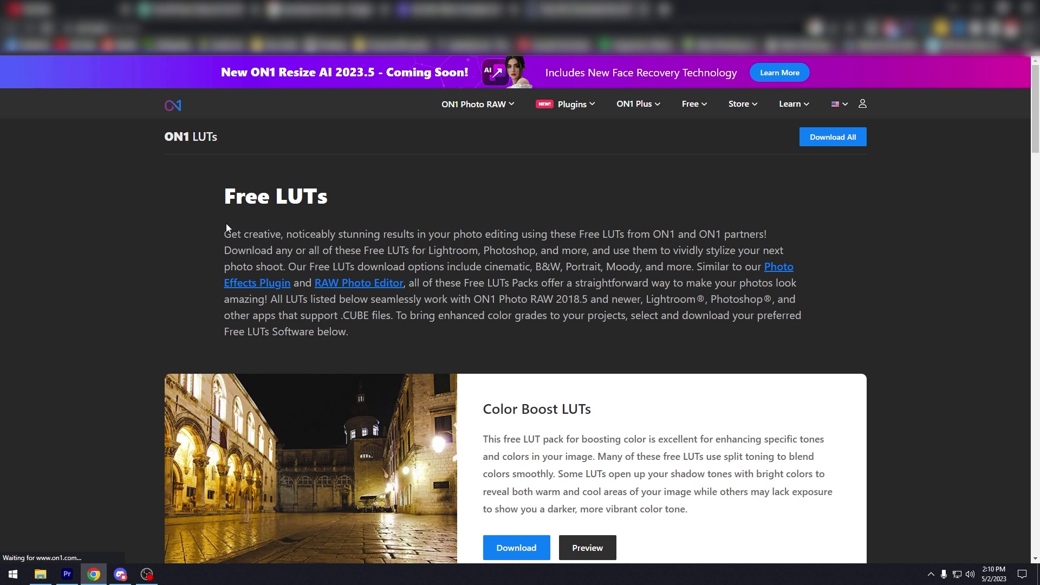
pyautogui.scroll(-3, 173, 219)
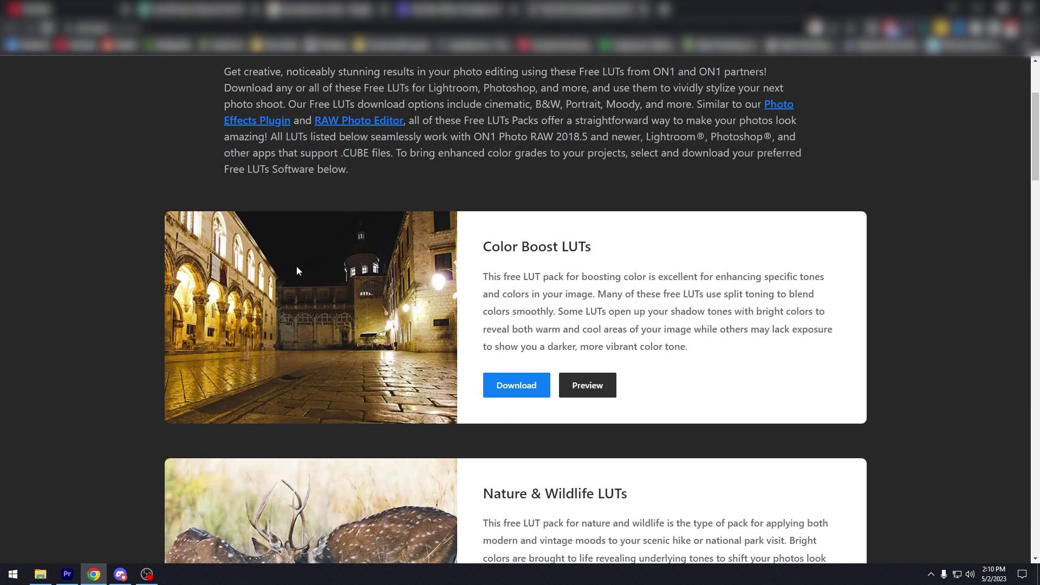
pyautogui.scroll(-2, 292, 257)
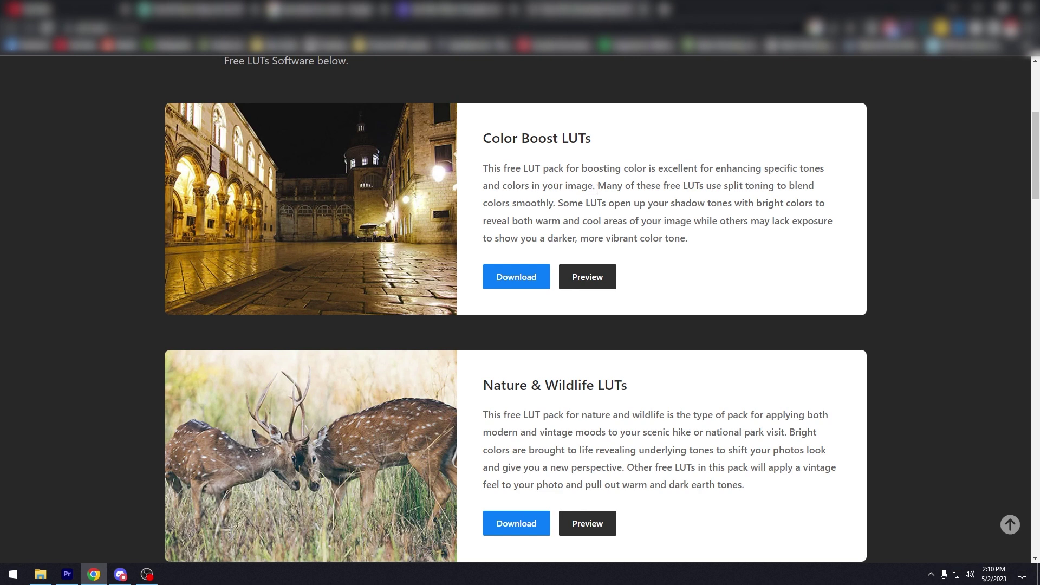
pyautogui.scroll(-2, 596, 191)
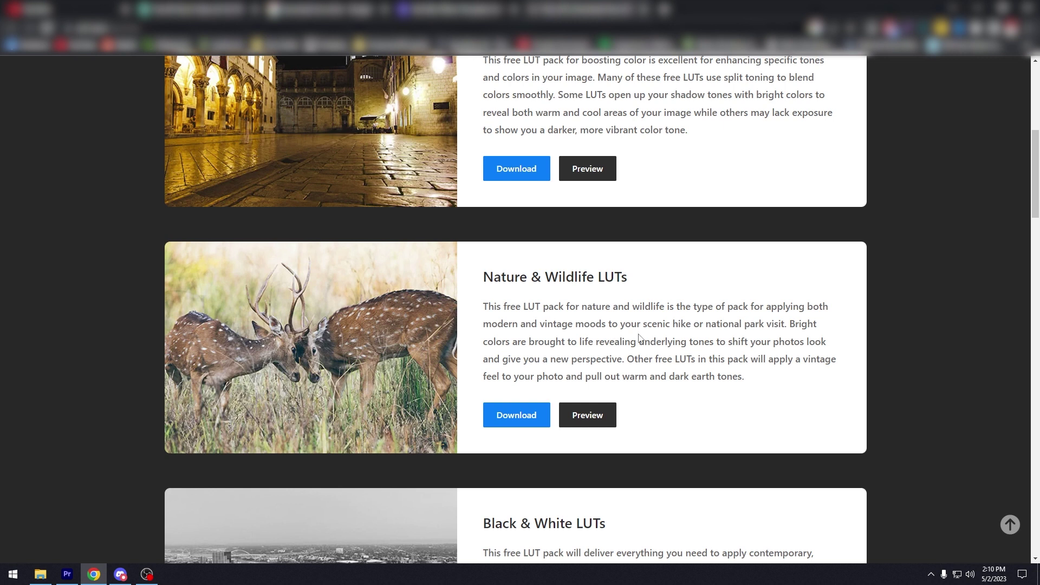
pyautogui.scroll(-1, 54, 339)
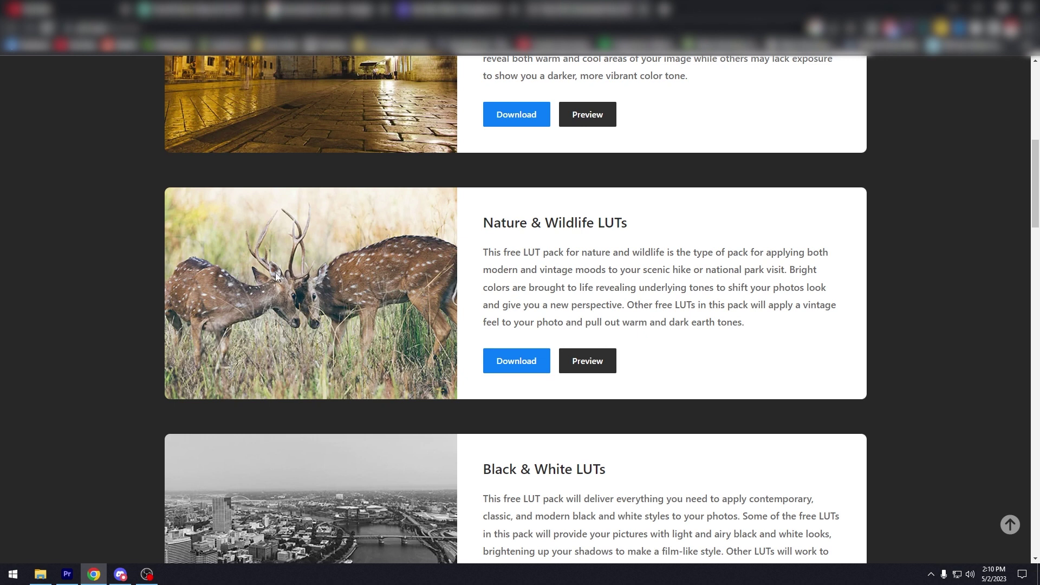
pyautogui.scroll(-5, 368, 297)
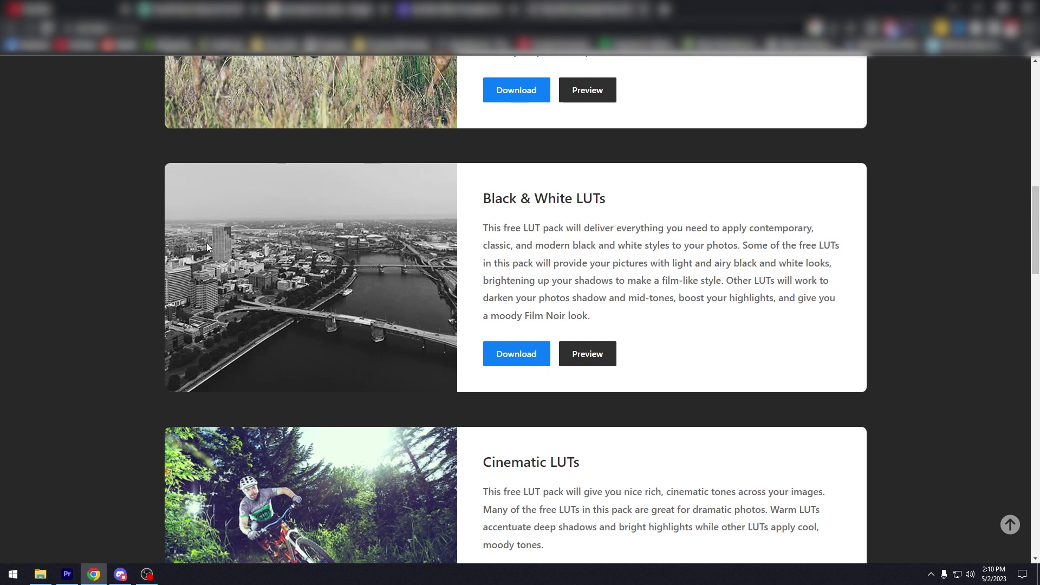
# Review the Cinematic, Landscape, Moody and Portrait LUT packs, then return to Google's results.
pyautogui.scroll(-3, 190, 239)
pyautogui.scroll(-2, 118, 229)
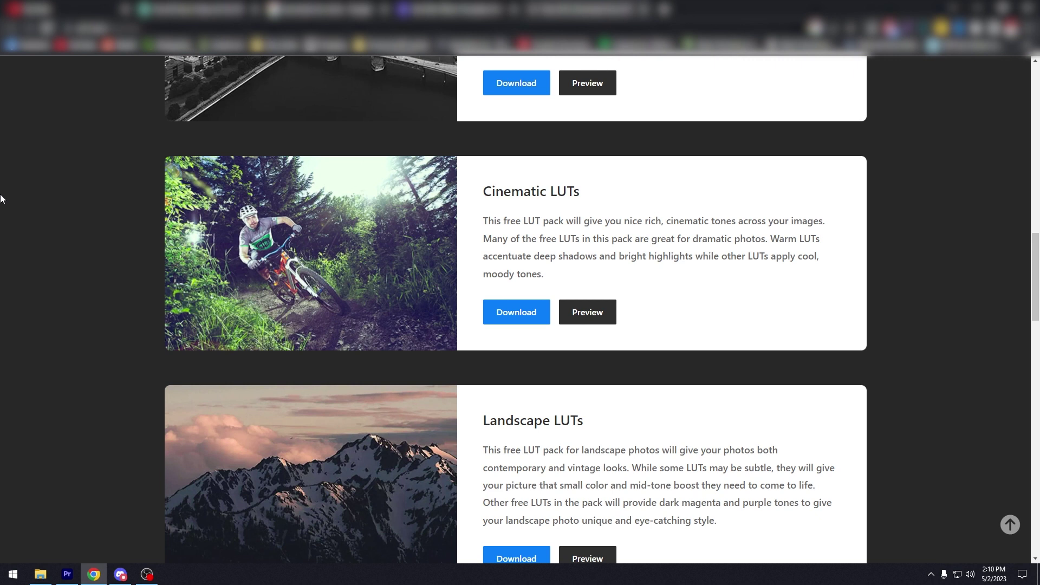
pyautogui.scroll(-2, 6, 233)
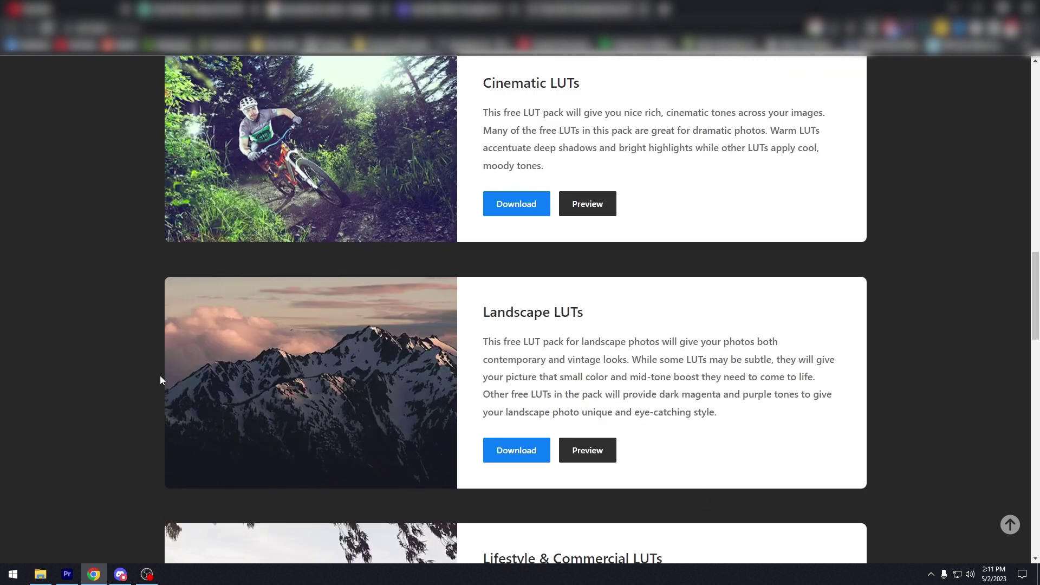
pyautogui.scroll(-1, 160, 379)
pyautogui.scroll(-2, 312, 340)
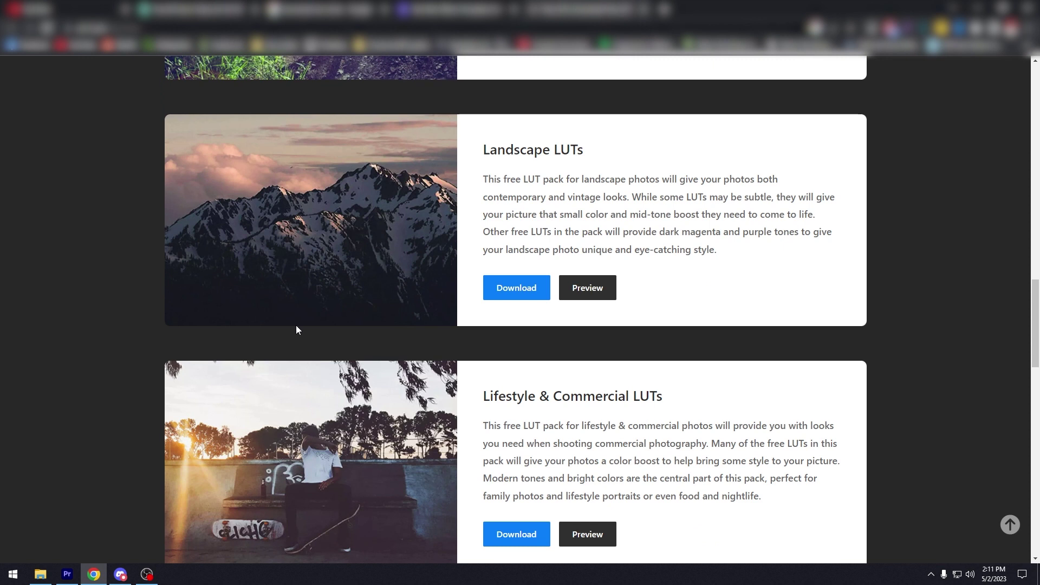
pyautogui.scroll(-5, 297, 329)
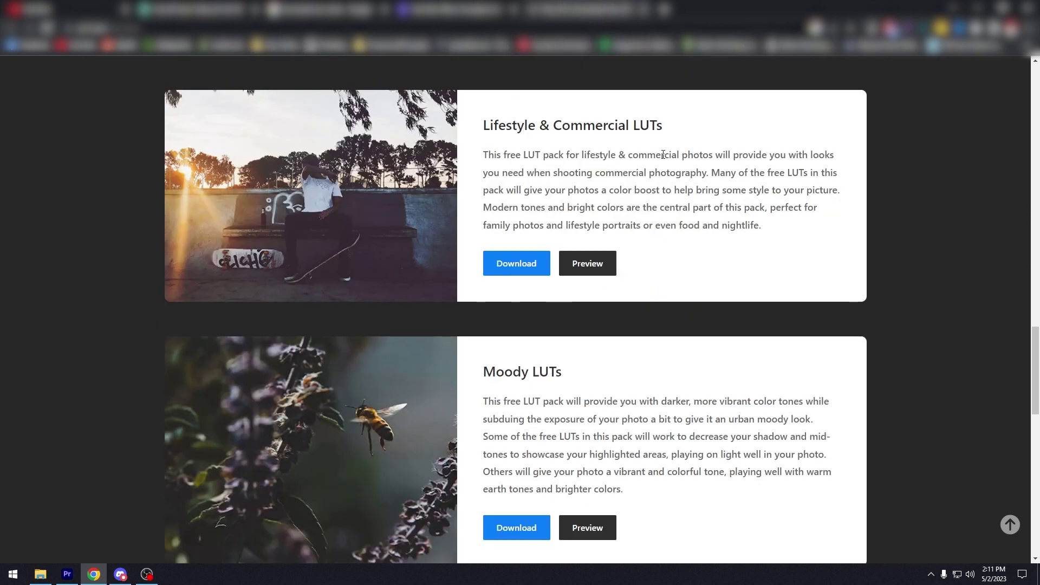
pyautogui.scroll(-3, 663, 155)
pyautogui.scroll(-3, 563, 391)
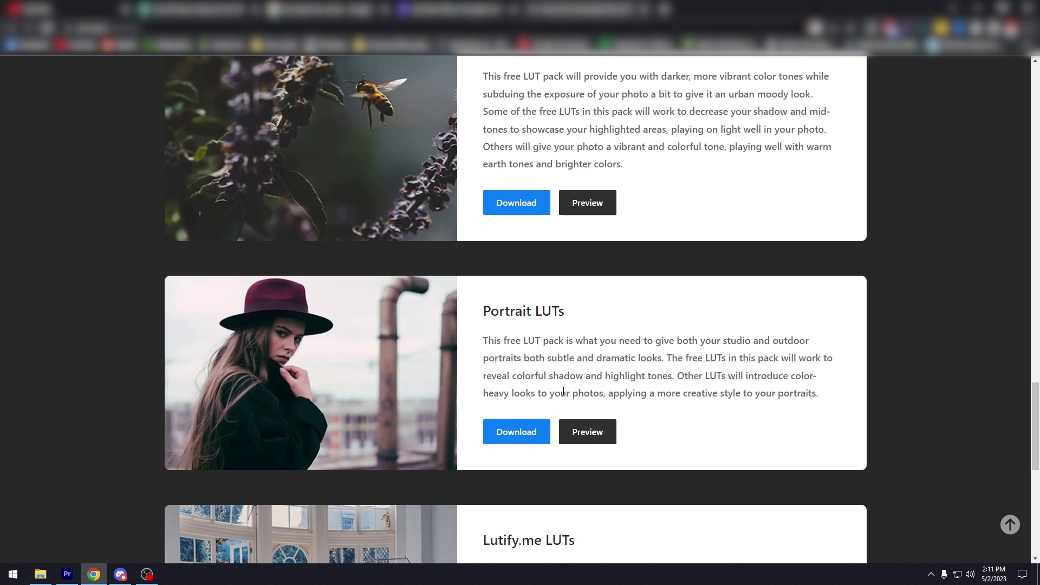
pyautogui.scroll(-4, 563, 391)
pyautogui.scroll(-3, 500, 351)
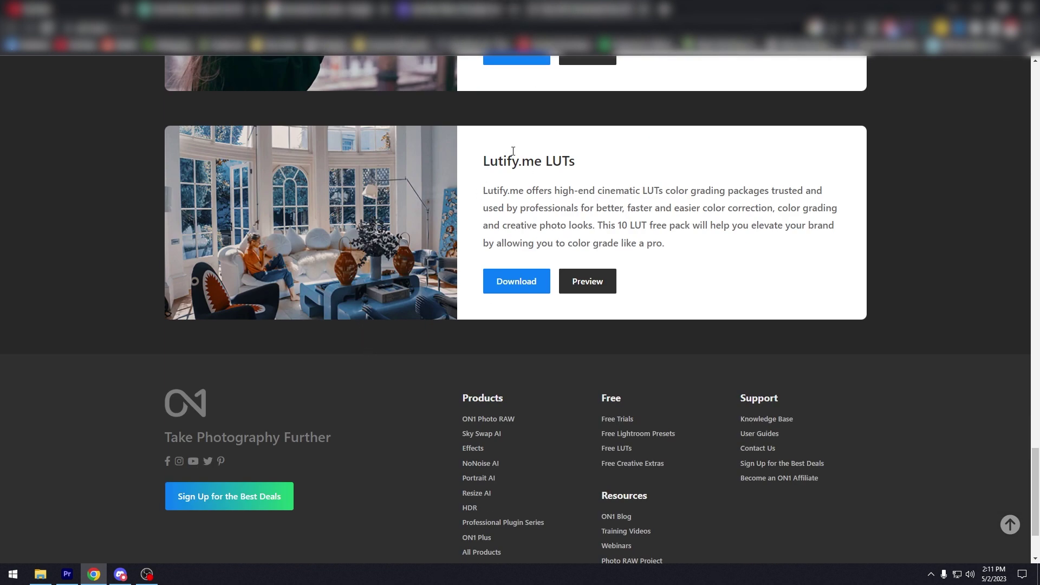
pyautogui.click(318, 8)
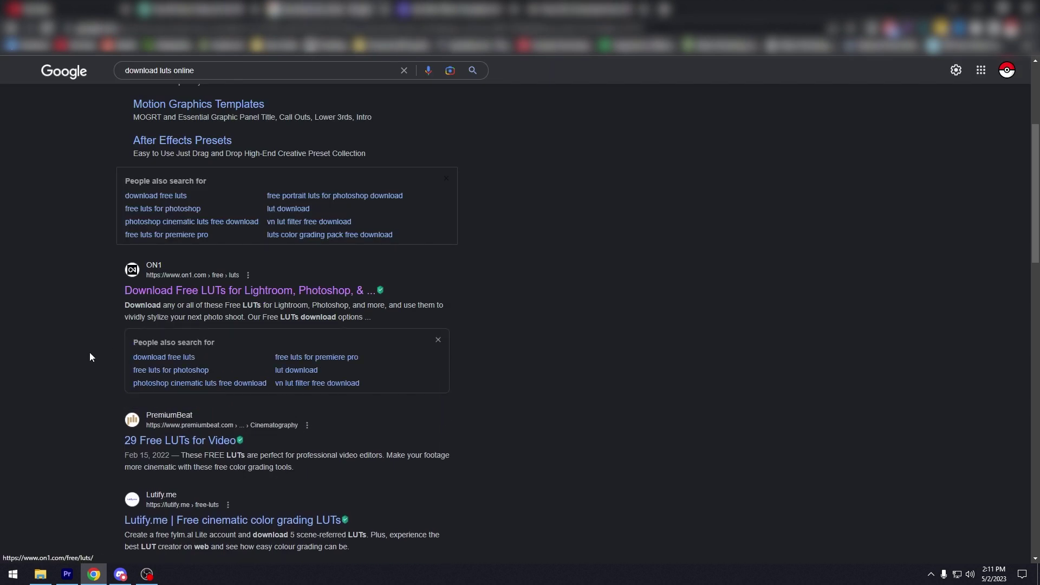
# Scroll further down the 'download luts online' results, then bring Premiere Pro back to front.
pyautogui.scroll(-3, 87, 349)
pyautogui.scroll(-2, 70, 323)
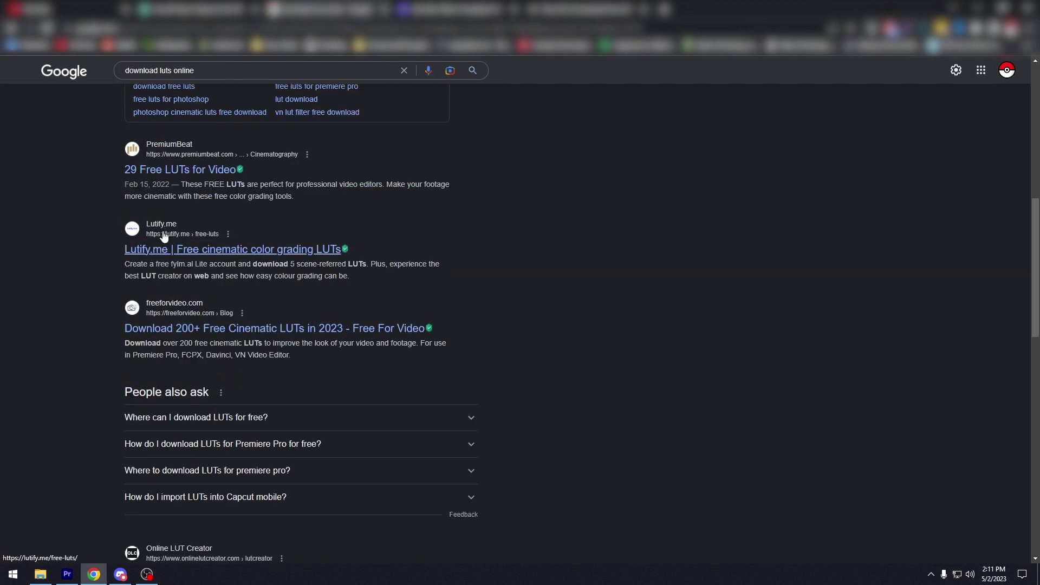
pyautogui.scroll(-1, 69, 290)
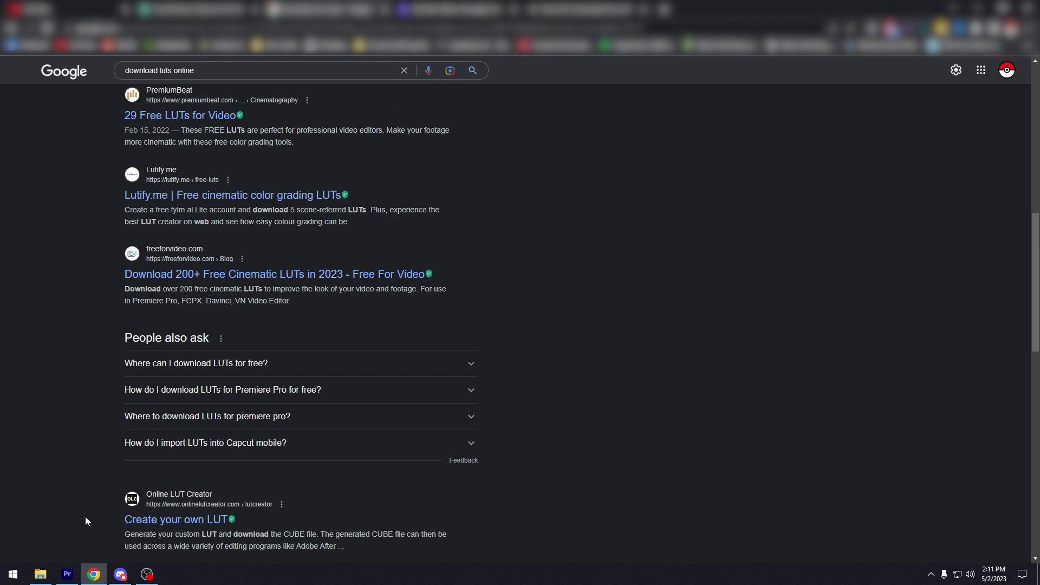
pyautogui.click(67, 575)
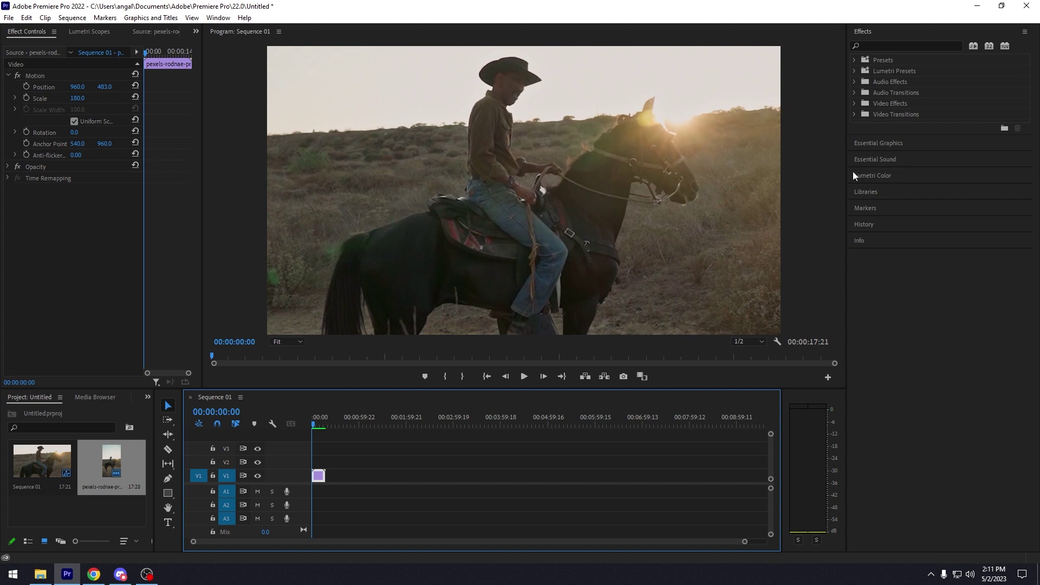
# In Lumetri Color, collapse Basic Correction and expand Creative, showing Look None at Intensity 100.
pyautogui.click(876, 179)
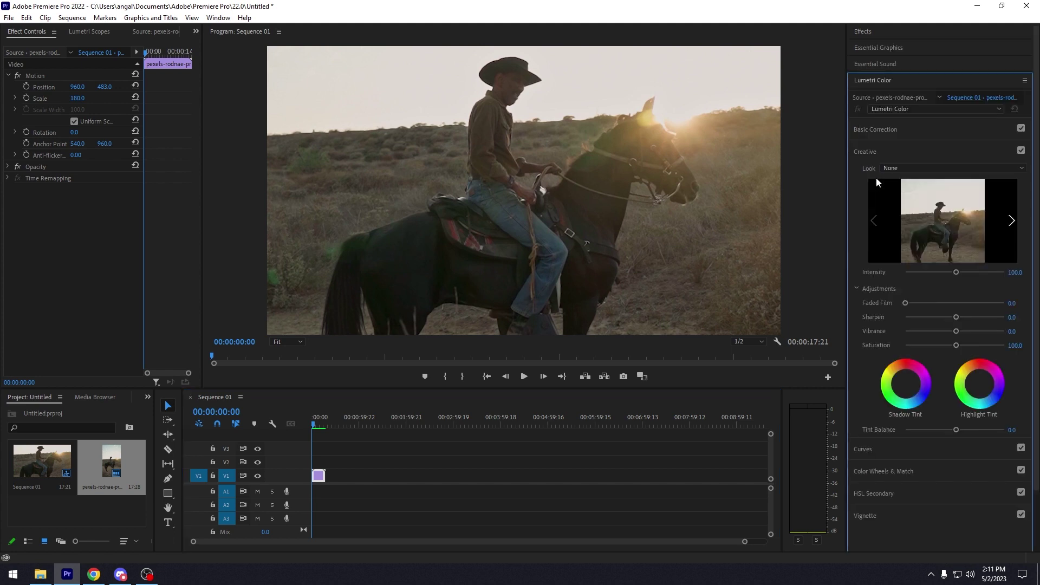
pyautogui.click(885, 128)
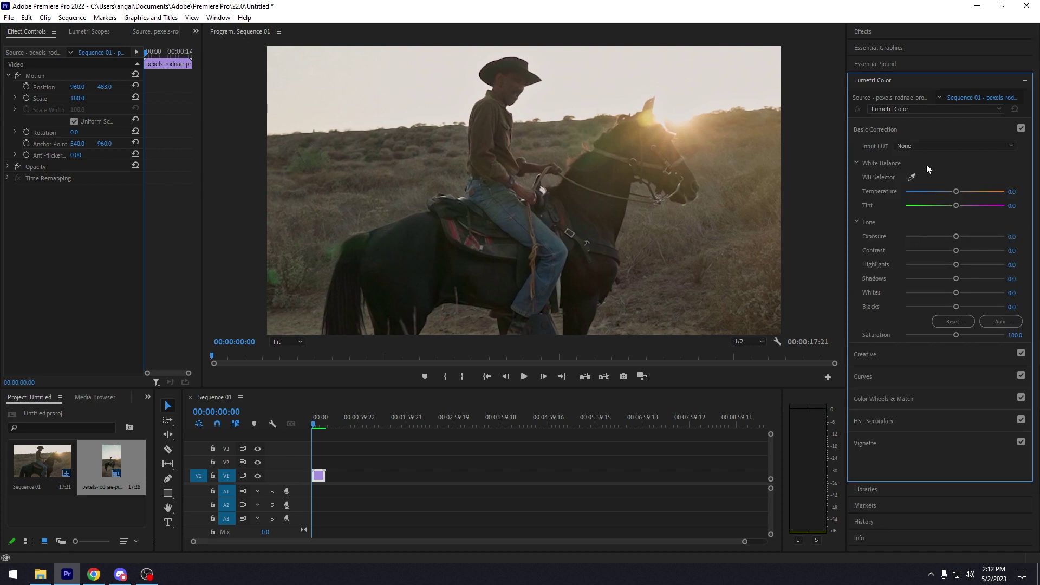
pyautogui.click(887, 131)
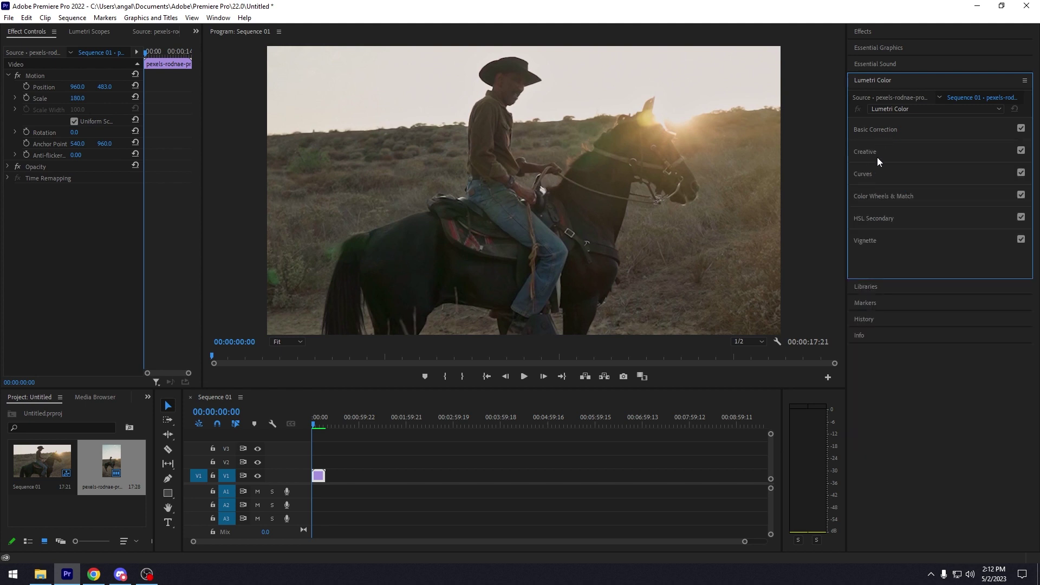
pyautogui.click(872, 152)
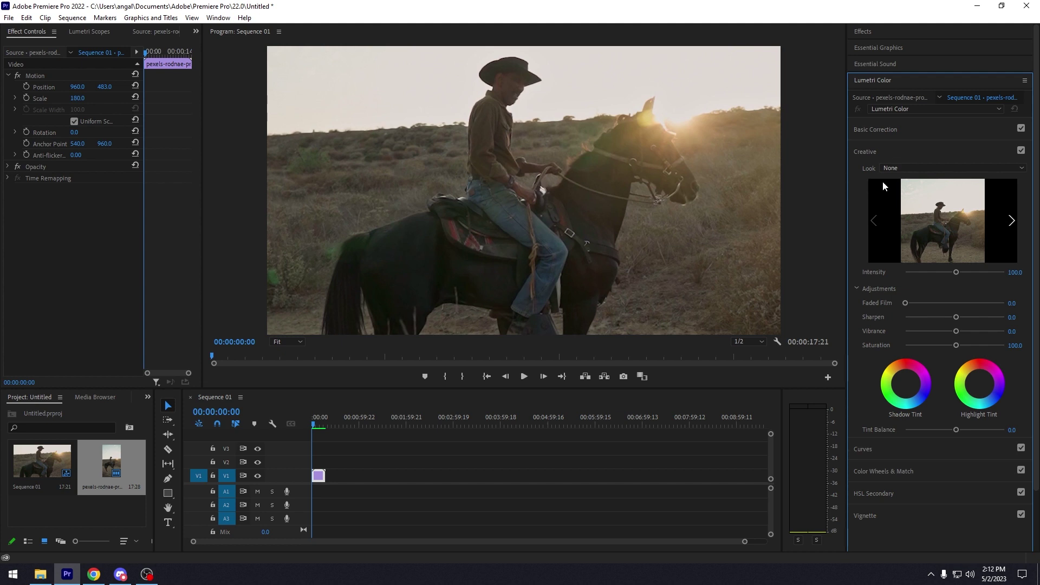
# Set the Lumetri Creative Look to 4E_65 Hollywood_Pulp Fiction from the LUT list.
pyautogui.click(1020, 169)
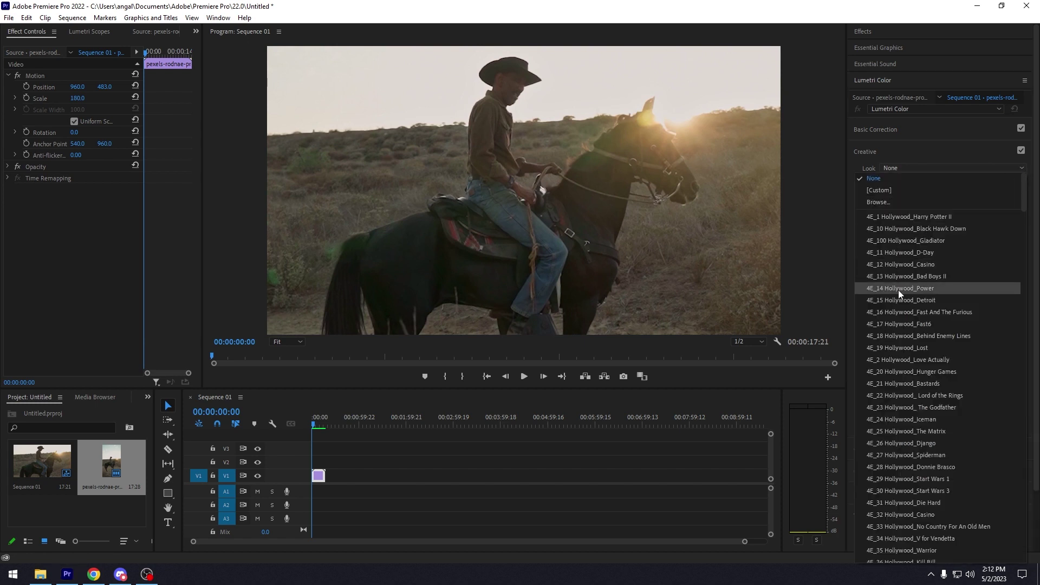
pyautogui.scroll(-15, 905, 291)
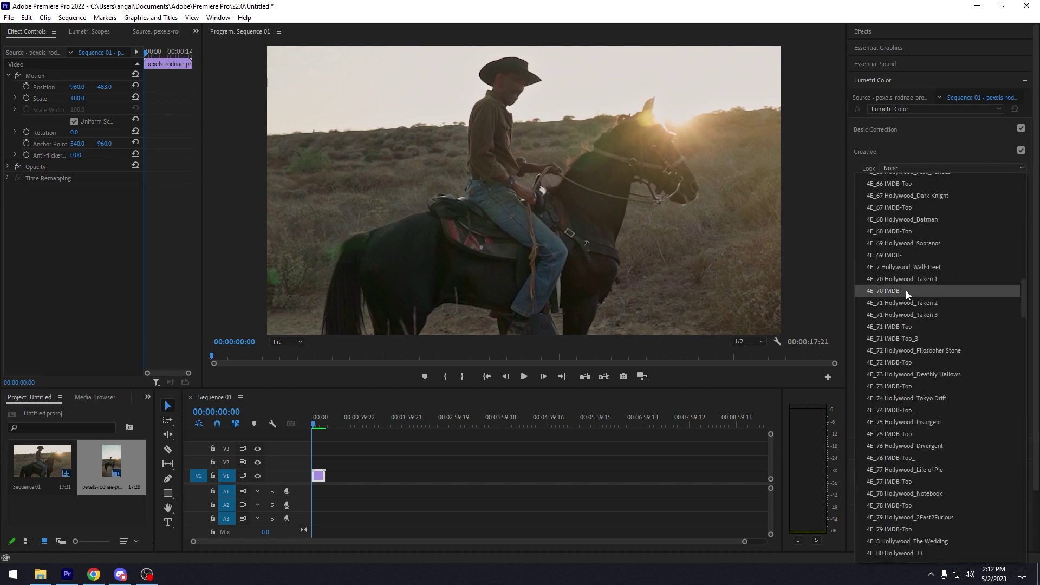
pyautogui.scroll(-7, 906, 291)
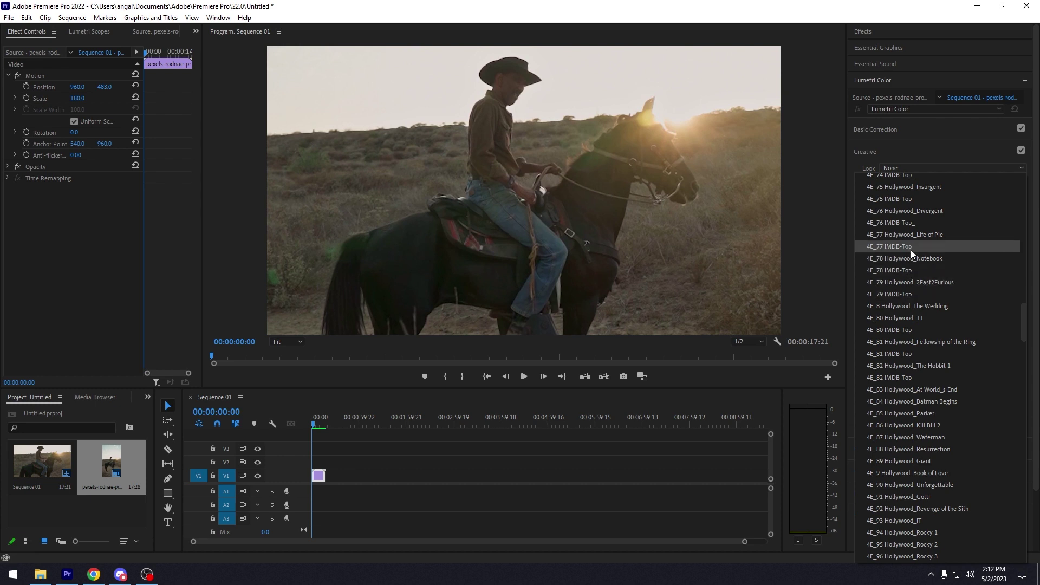
pyautogui.scroll(3, 916, 321)
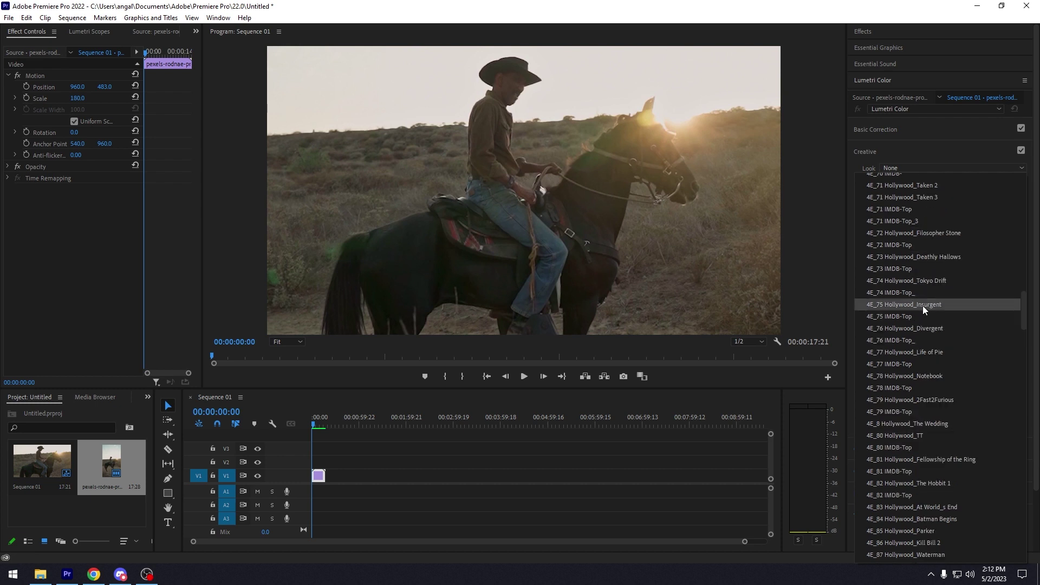
pyautogui.scroll(6, 924, 304)
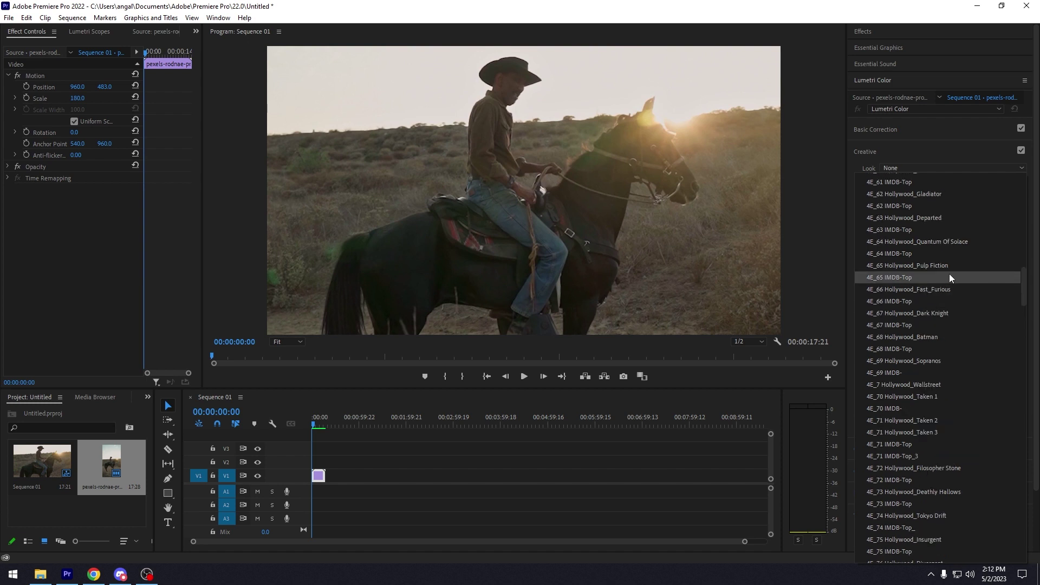
pyautogui.click(931, 265)
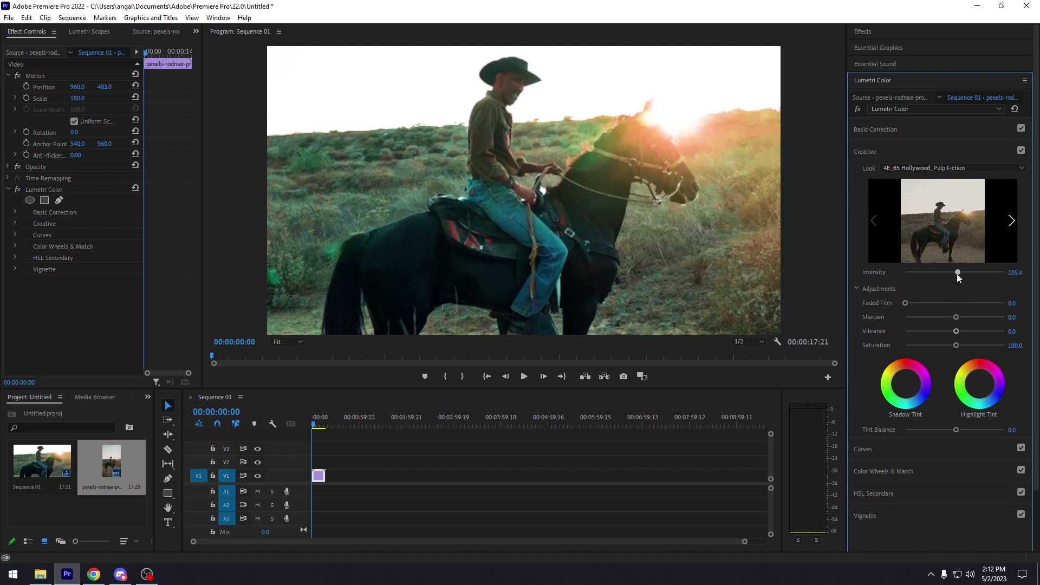
# Compare Pulp Fiction intensities around 22, 45, 39 and 178, then undo back to Look None.
pyautogui.moveTo(957, 274); pyautogui.dragTo(902, 275)
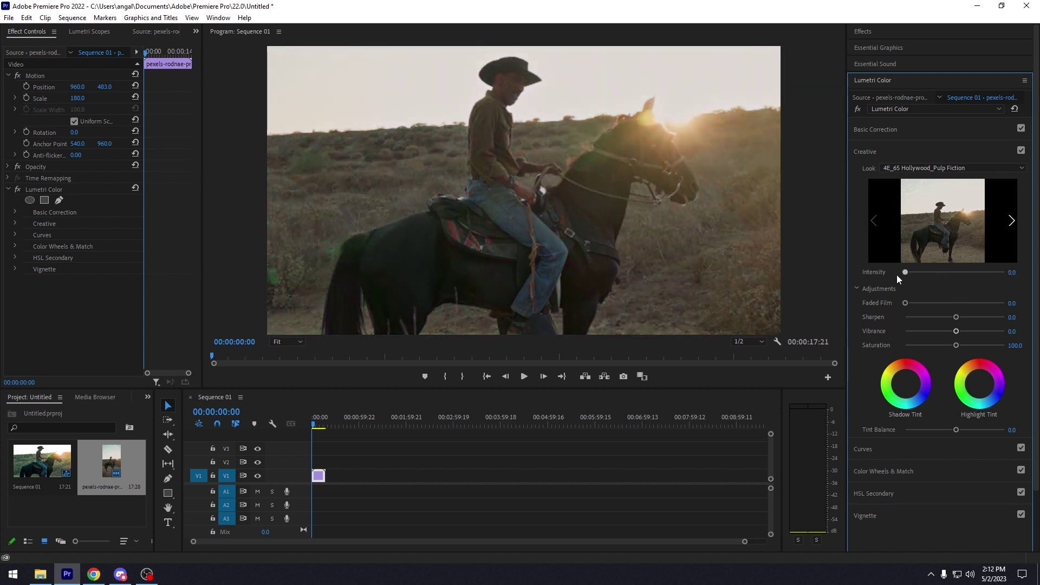
pyautogui.moveTo(896, 275); pyautogui.dragTo(929, 274)
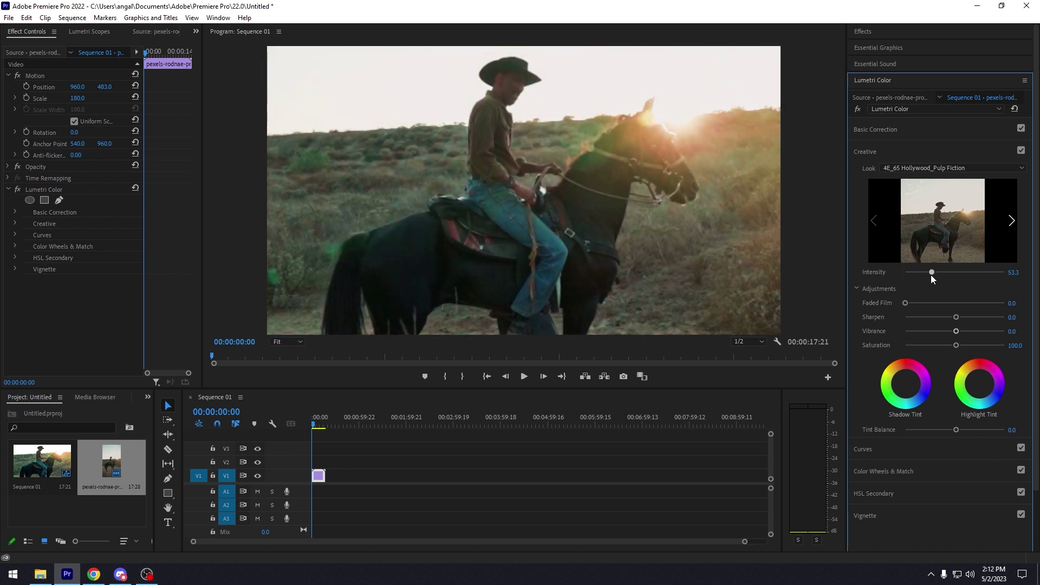
pyautogui.moveTo(931, 275); pyautogui.dragTo(923, 275)
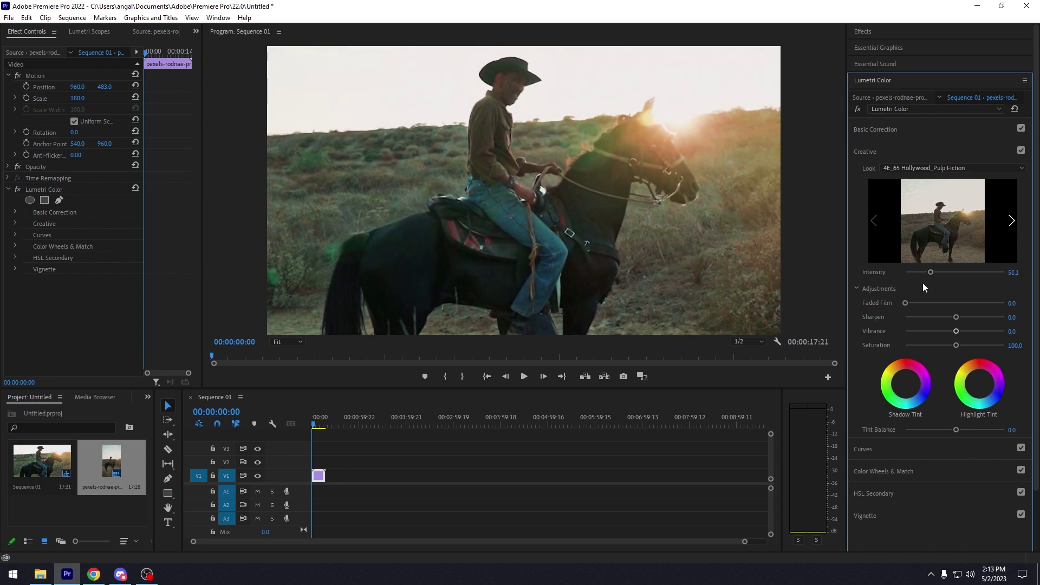
pyautogui.moveTo(932, 272)
pyautogui.mouseDown()
pyautogui.moveTo(996, 272)
pyautogui.moveTo(928, 277)
pyautogui.mouseUp()
pyautogui.hotkey('ctrl', 'z')
pyautogui.hotkey('ctrl', 'z')
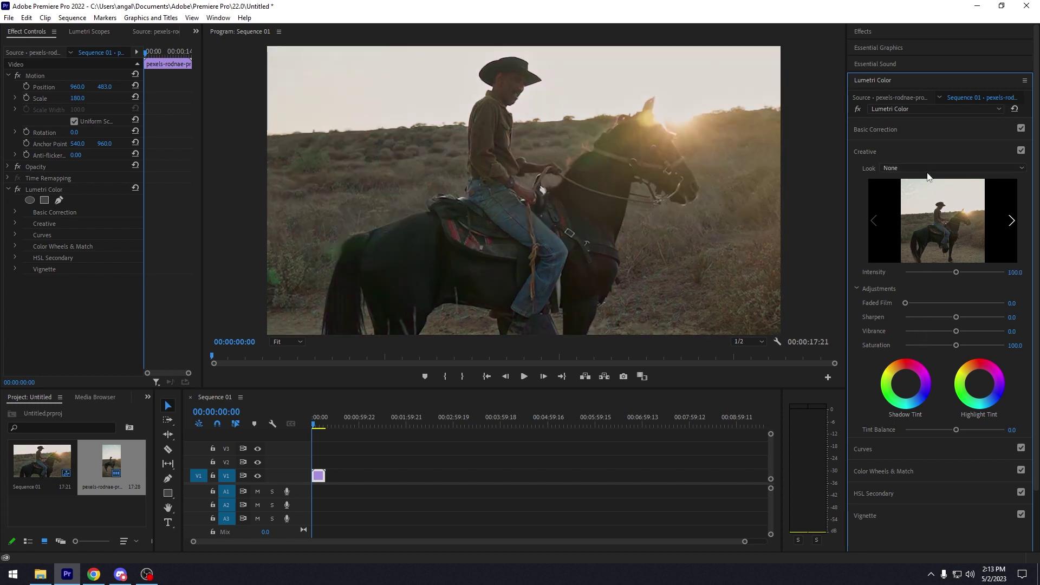
# Undo once more, apply the 4E_100 Hollywood_Gladiator look at intensity 50, then start preview playback.
pyautogui.hotkey('ctrl', 'z')
pyautogui.click(914, 169)
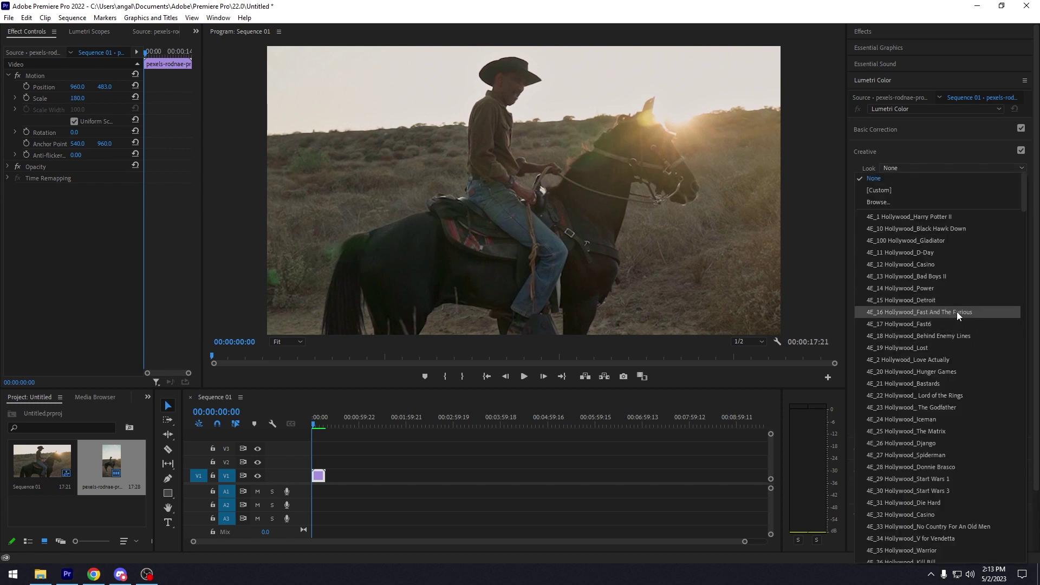
pyautogui.click(912, 236)
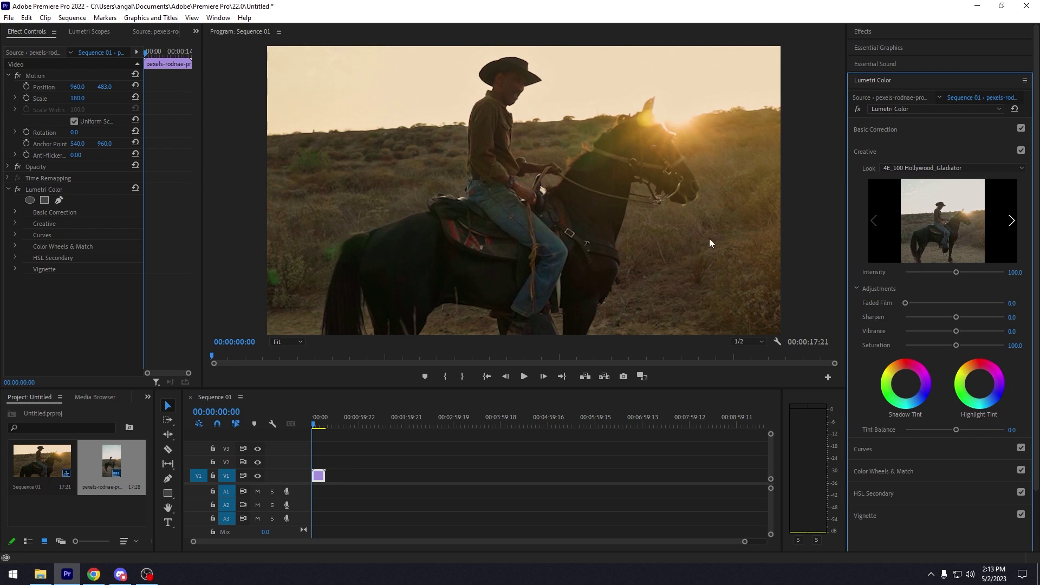
pyautogui.click(1016, 273)
pyautogui.write('50')
pyautogui.press('Return')
pyautogui.click(524, 377)
# Stop the preview and render the sequence with Sequence > Render In to Out.
pyautogui.click(523, 377)
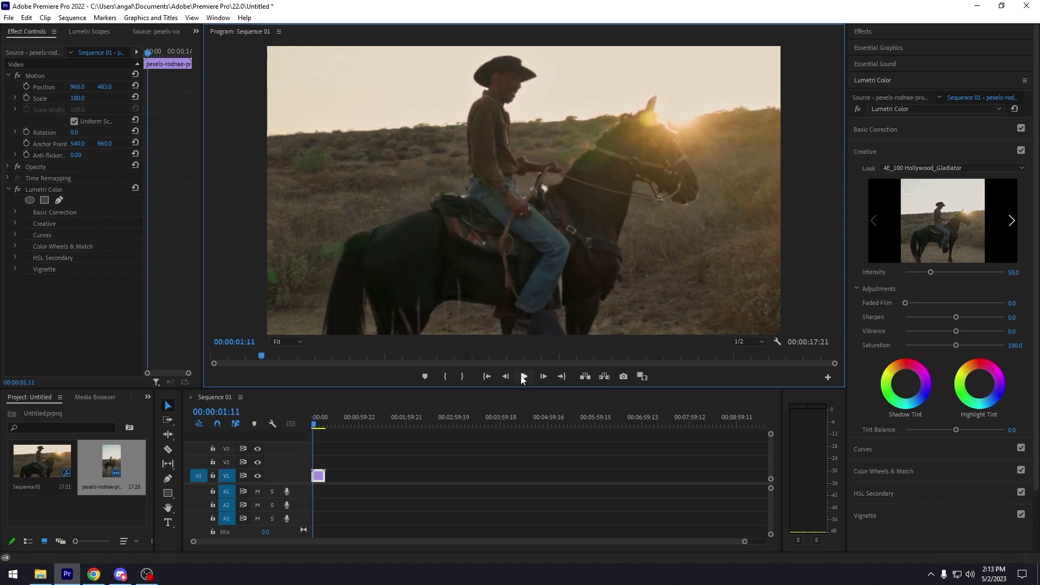
pyautogui.click(72, 18)
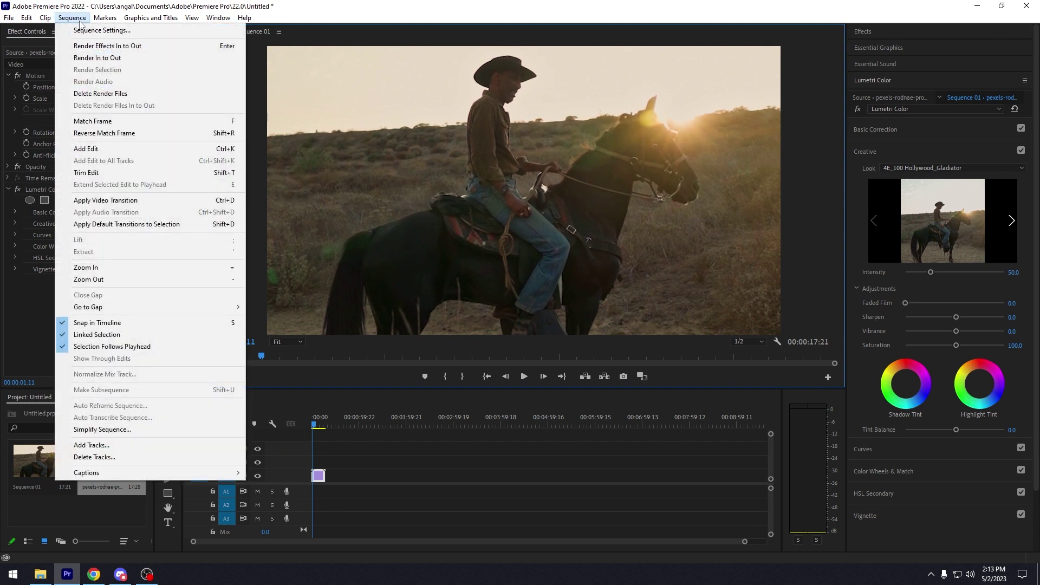
pyautogui.click(104, 54)
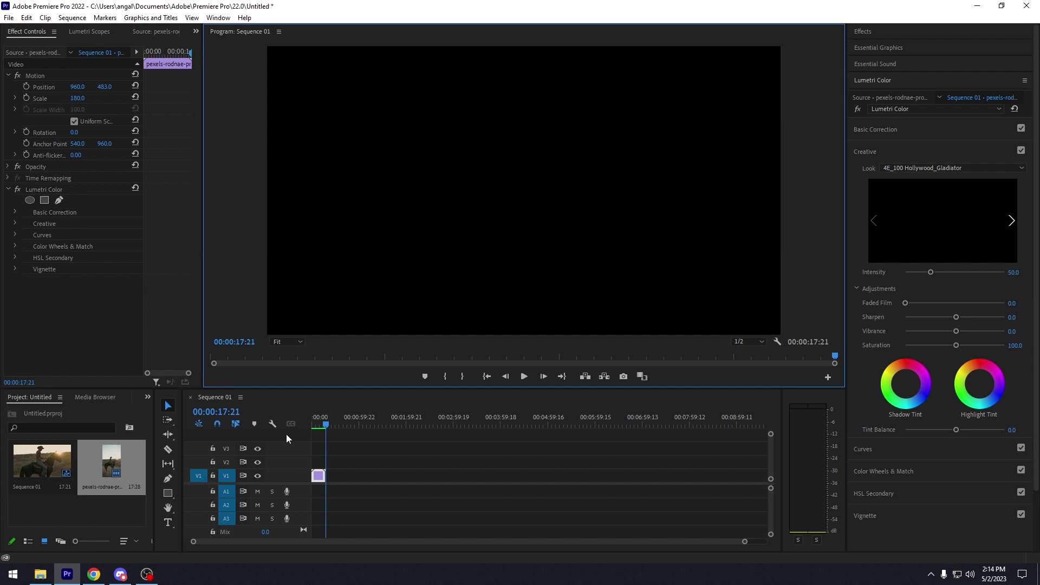
# Undo the Gladiator grade, then play and scrub the ungraded clip to about ten seconds.
pyautogui.press('space')
pyautogui.press('space')
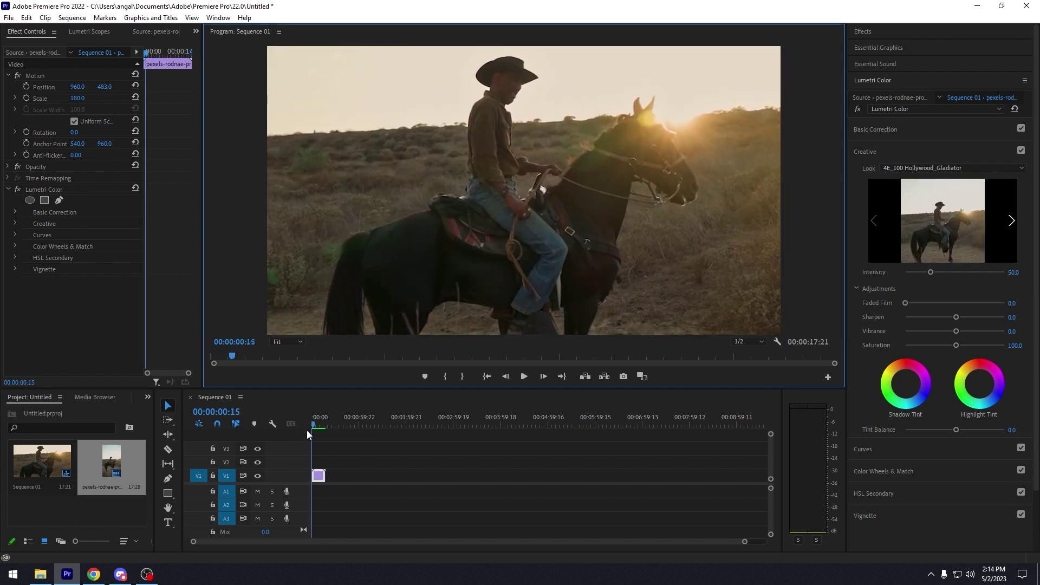
pyautogui.hotkey('ctrl', 'z')
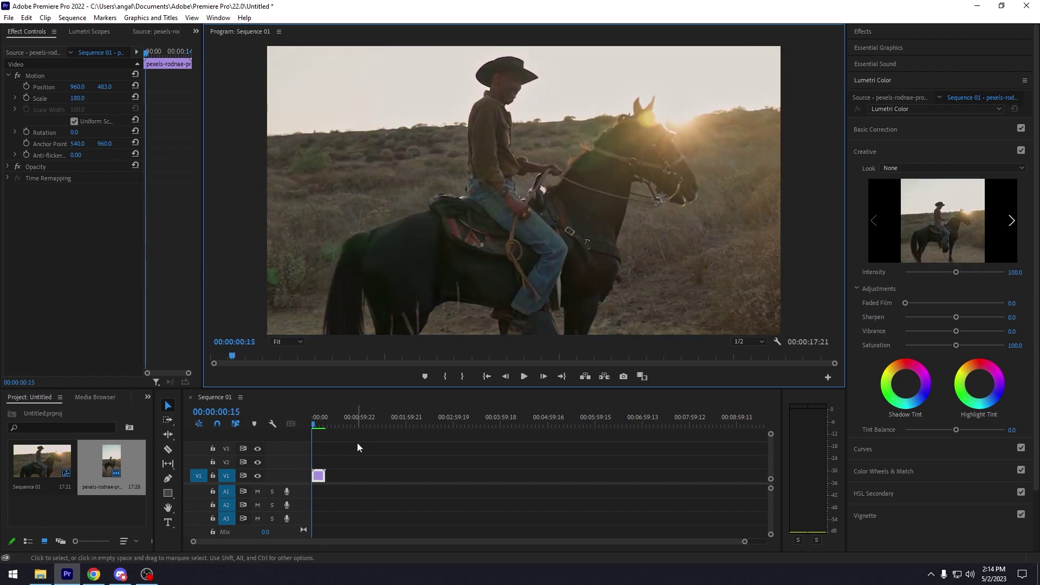
pyautogui.press('space')
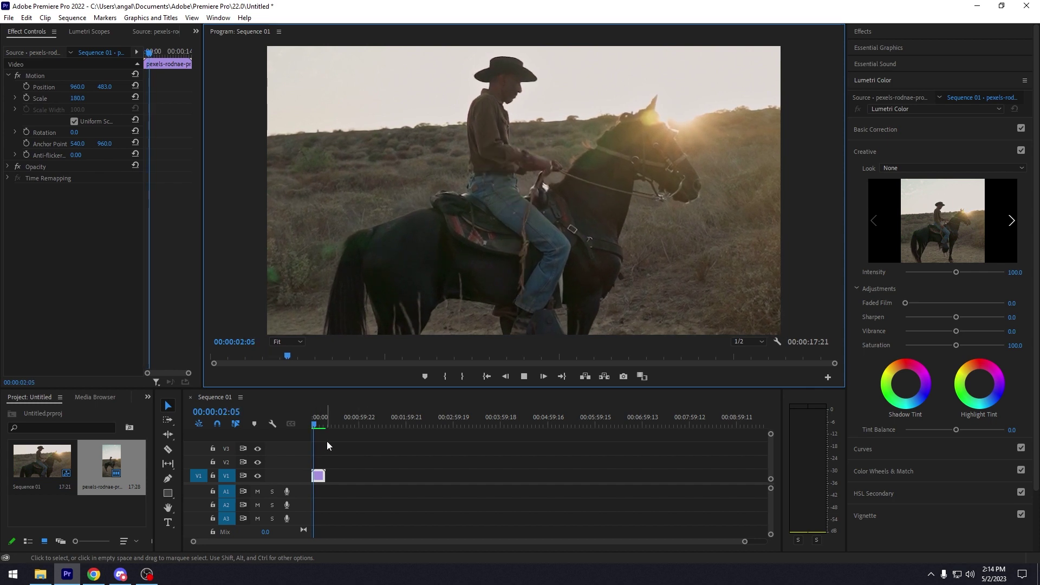
pyautogui.click(319, 424)
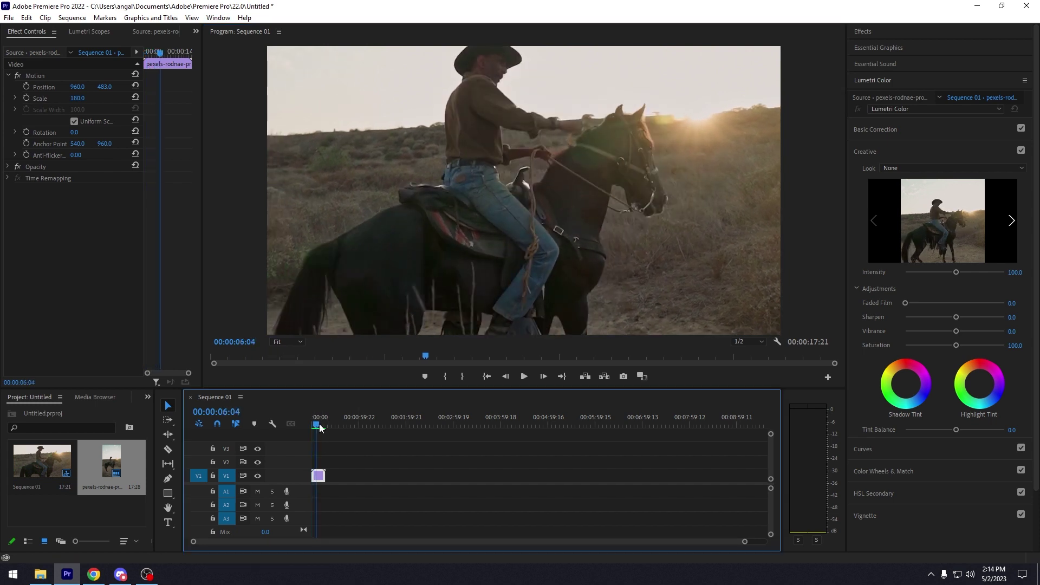
pyautogui.moveTo(320, 423); pyautogui.dragTo(315, 426)
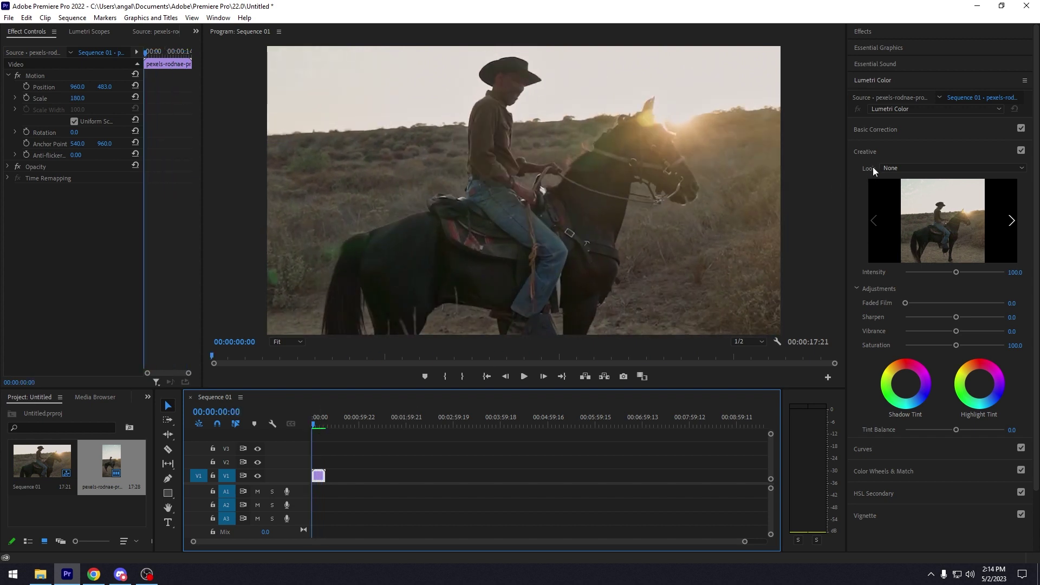
pyautogui.click(909, 168)
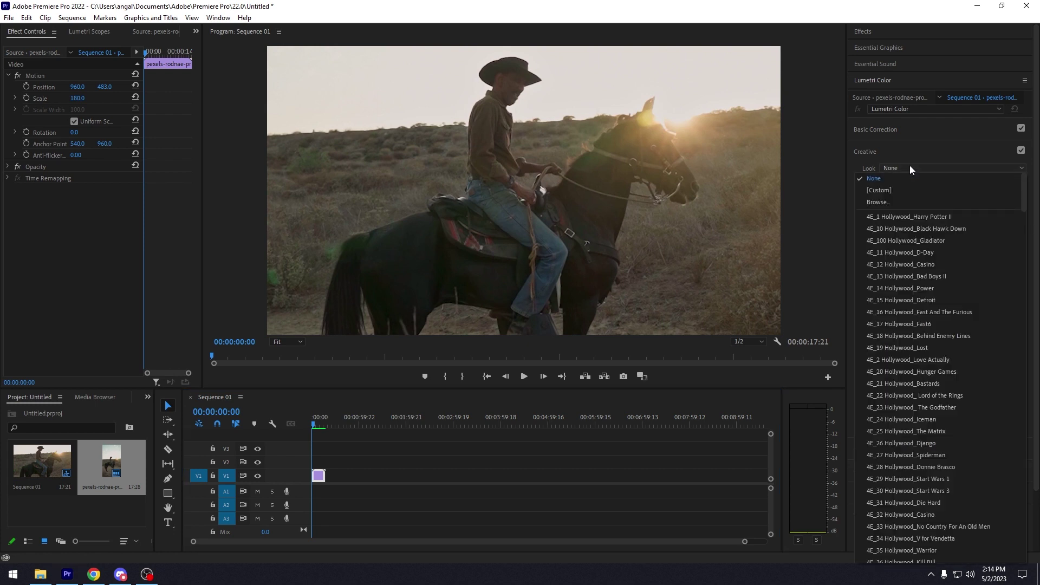
pyautogui.click(909, 165)
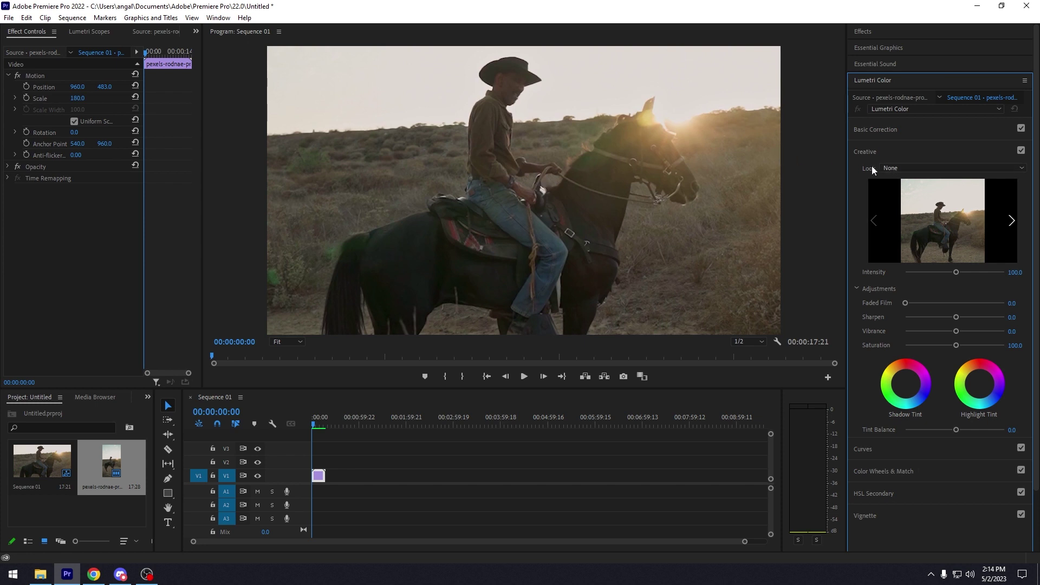
pyautogui.click(891, 169)
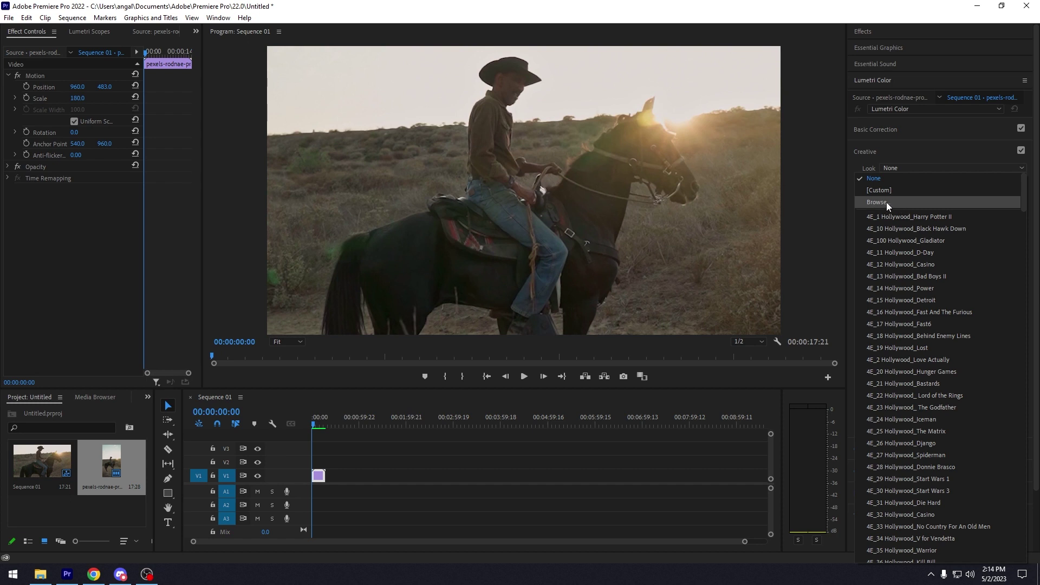
pyautogui.click(499, 4)
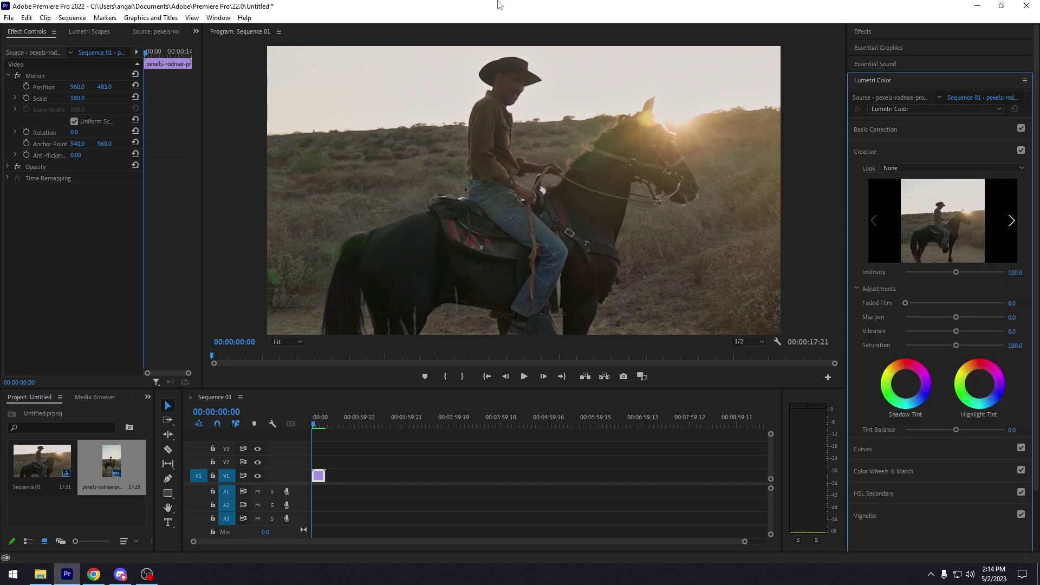